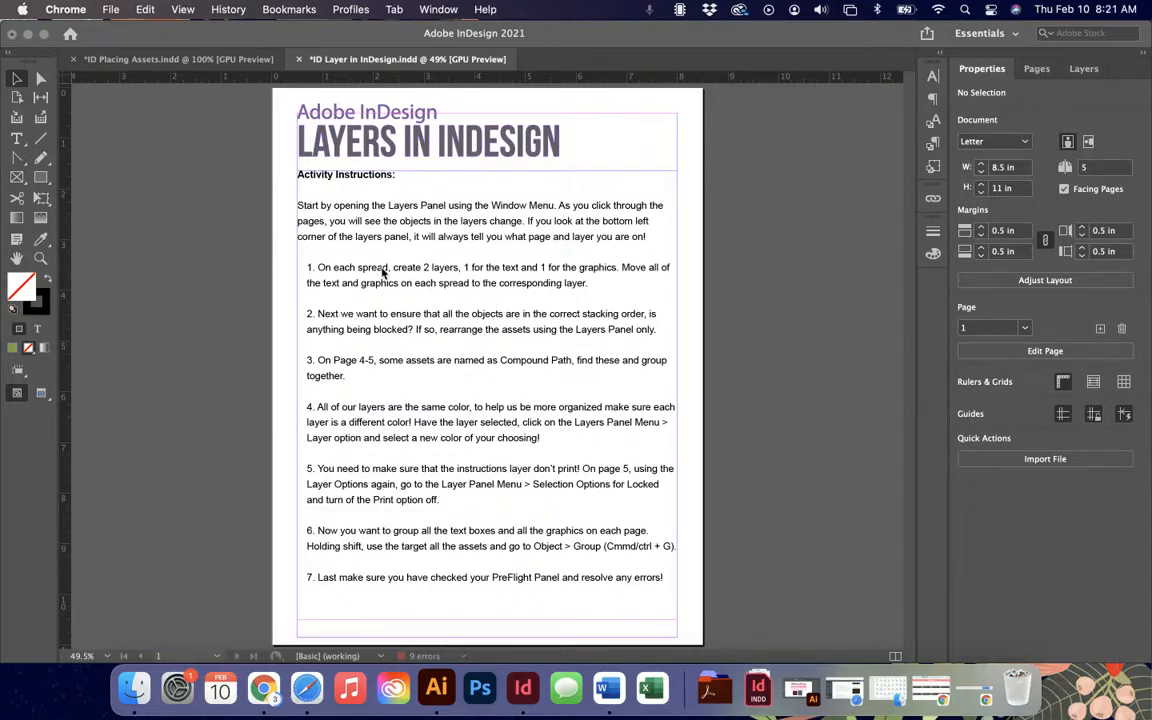
Step: Read through the Layers in InDesign activity instructions on page 1
left_click(513, 490)
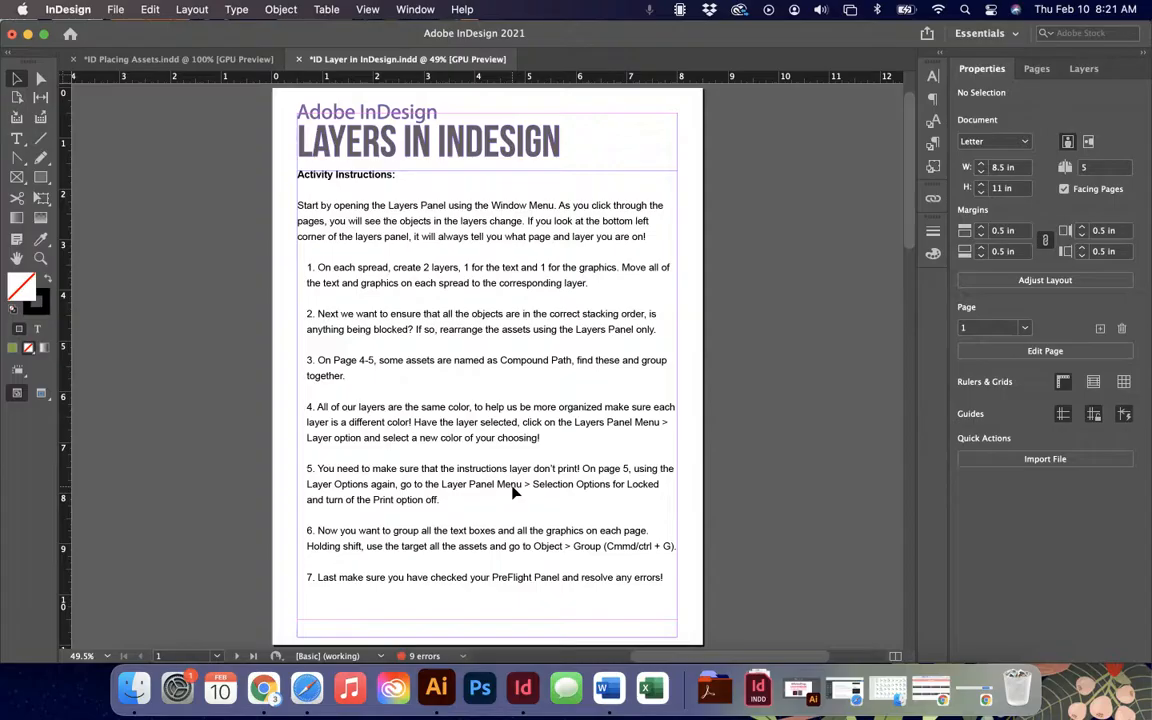
key("h")
left_click_drag(515, 456, 532, 469)
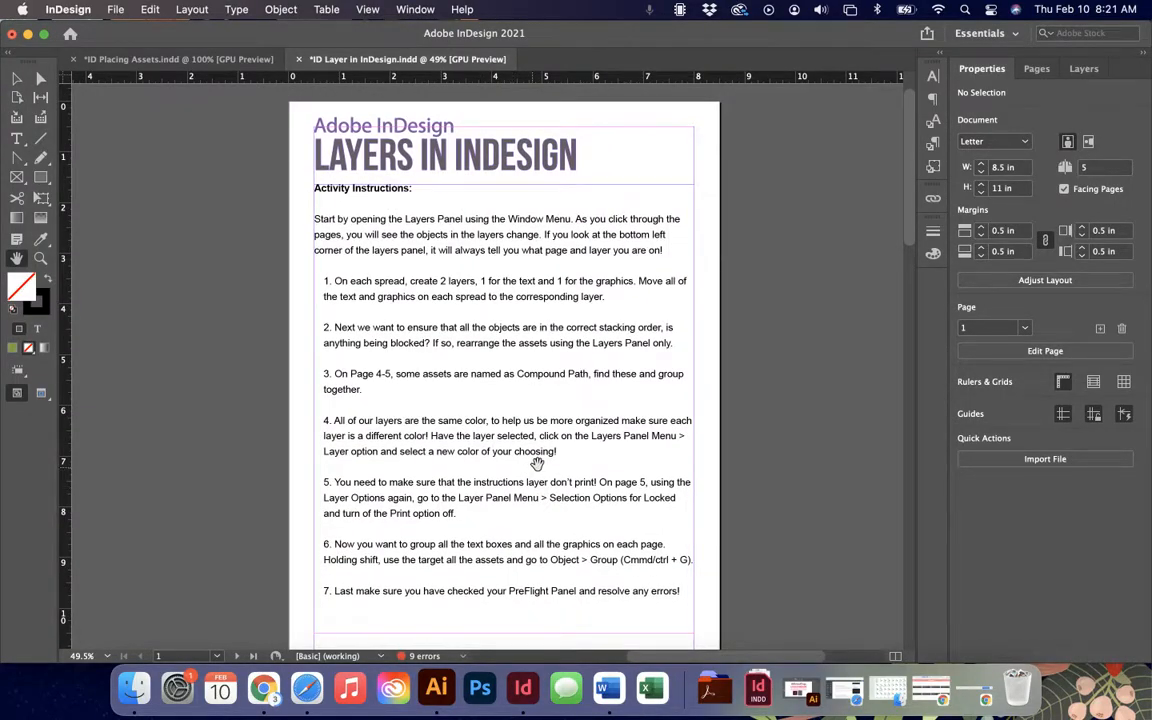
scroll(905, 358, "down", 5)
left_click_drag(905, 358, 892, 489)
left_click_drag(522, 309, 749, 557)
mouse_move(600, 420)
left_mouse_down()
mouse_move(705, 160)
mouse_move(719, 62)
mouse_move(688, 252)
mouse_move(595, 369)
mouse_move(601, 405)
left_mouse_up()
left_click_drag(610, 203, 608, 270)
left_click_drag(637, 226, 633, 557)
left_click_drag(752, 250, 509, 568)
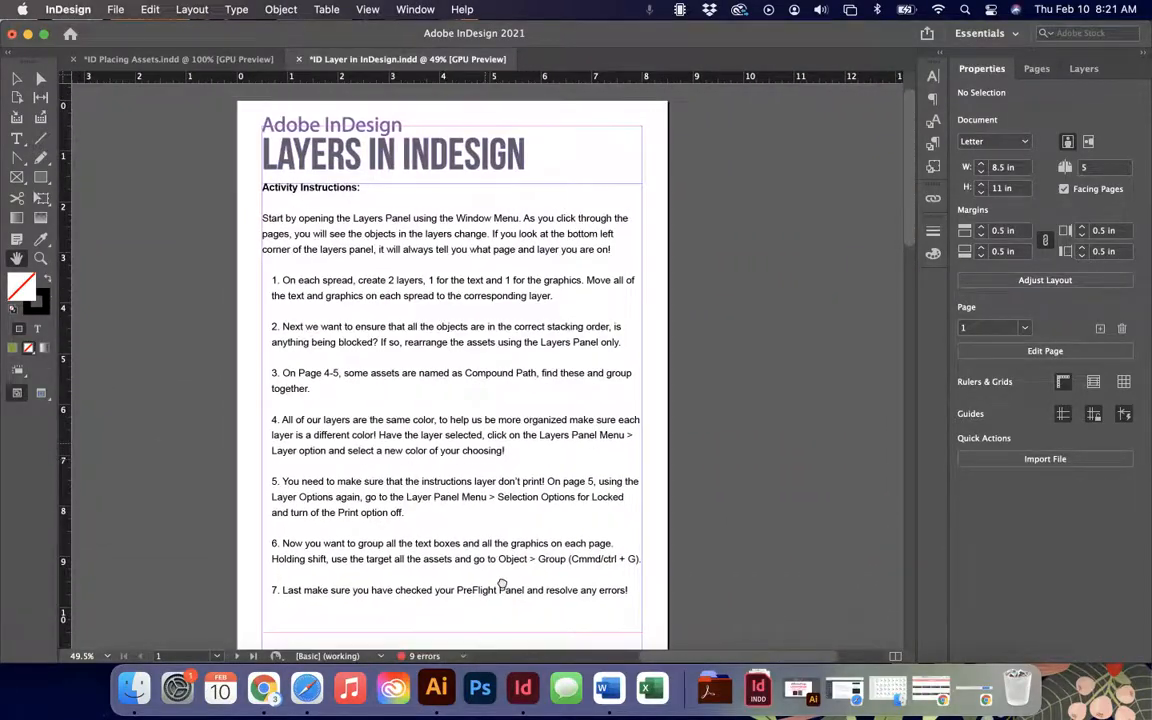
Step: Bring up the Layers panel and check its entry among the available windows
left_click(1087, 68)
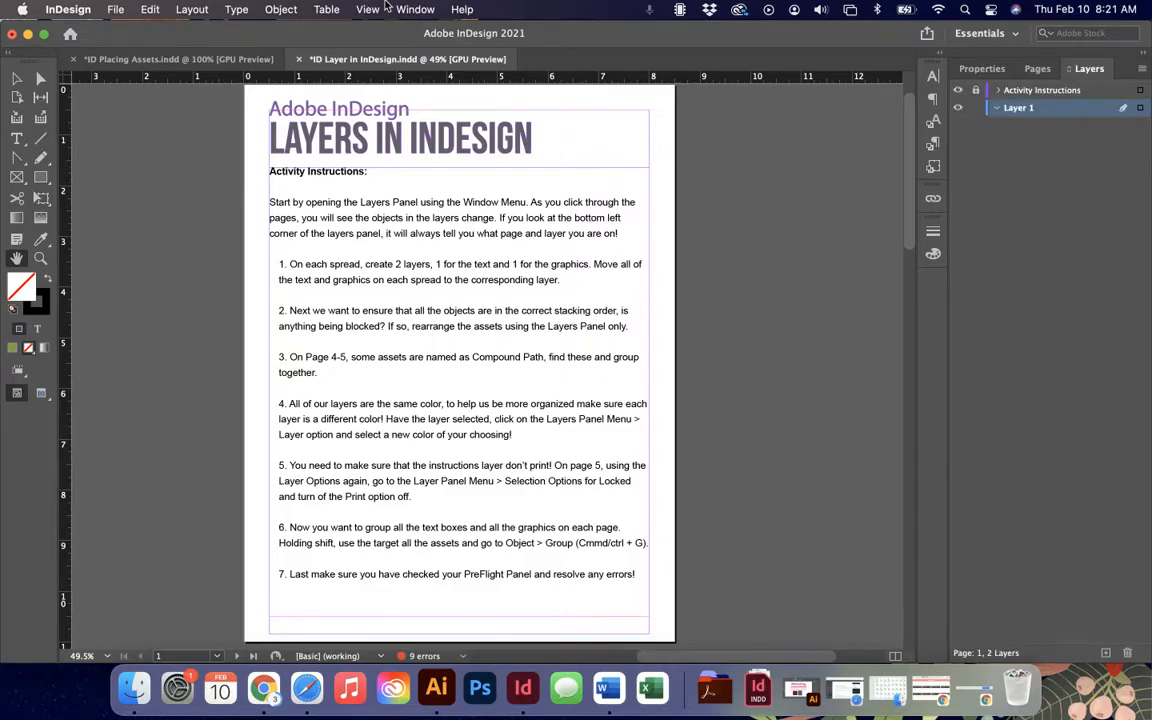
left_click(413, 9)
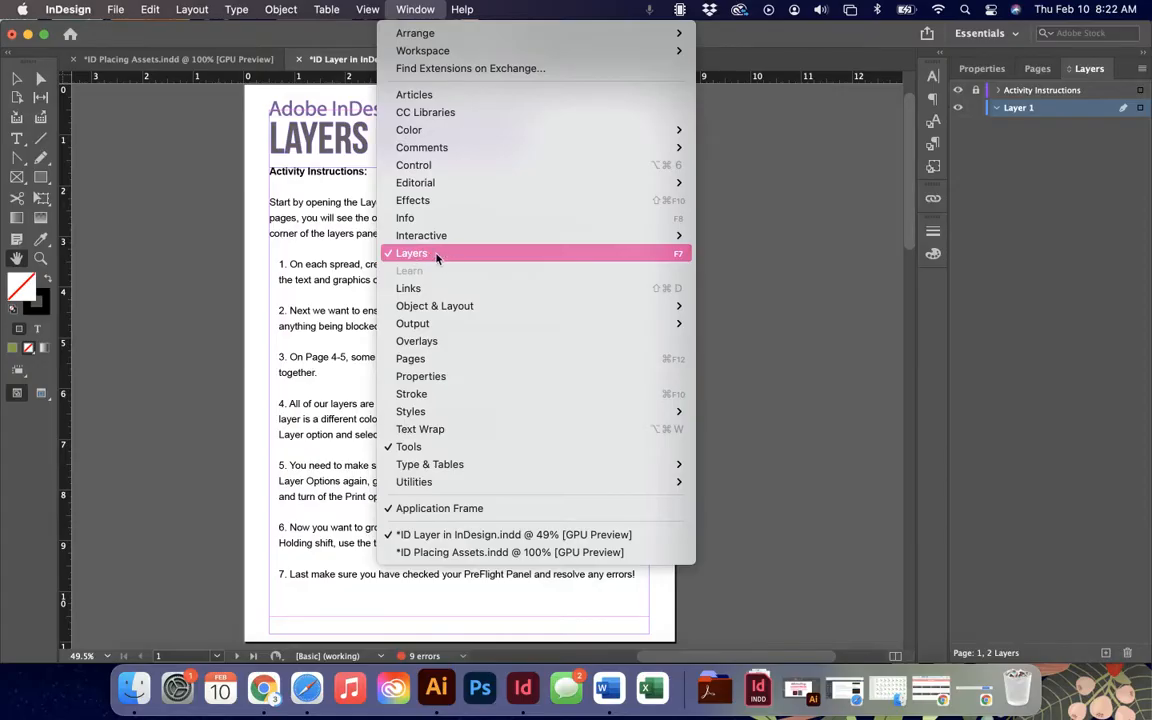
left_click(1076, 157)
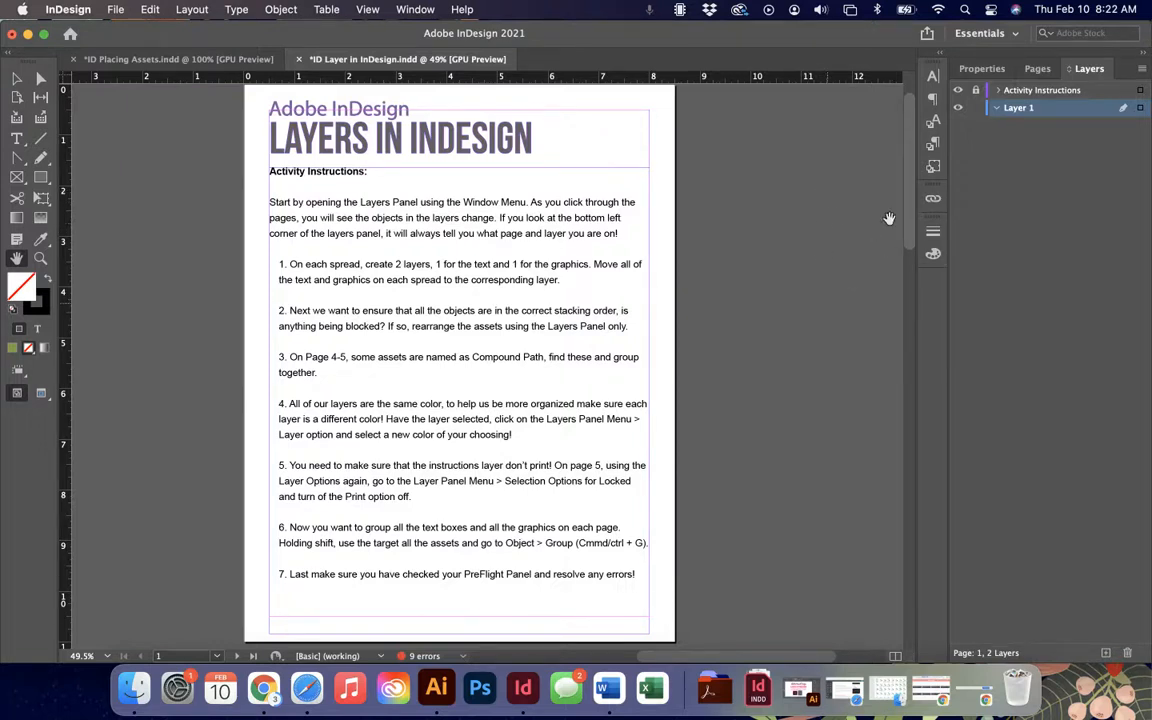
Step: Detach the Pages panel, shorten it, and place it as a floating panel beside page 1
left_click(1040, 78)
left_click_drag(1040, 78, 718, 104)
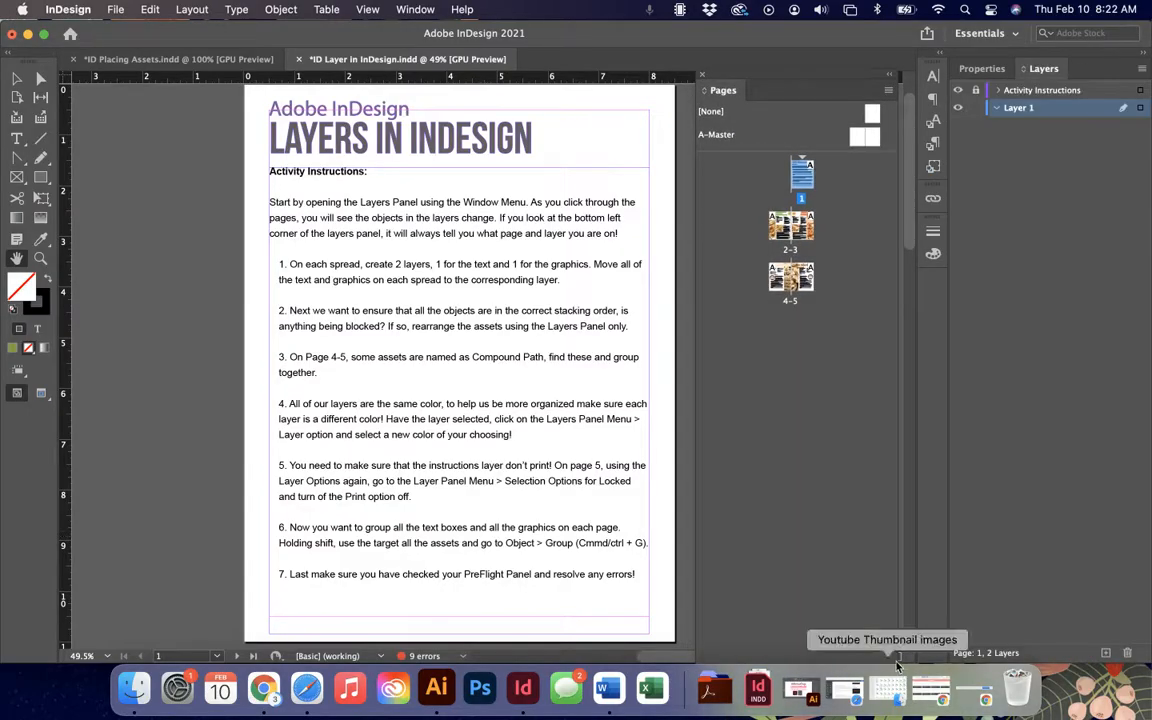
left_click_drag(787, 80, 797, 32)
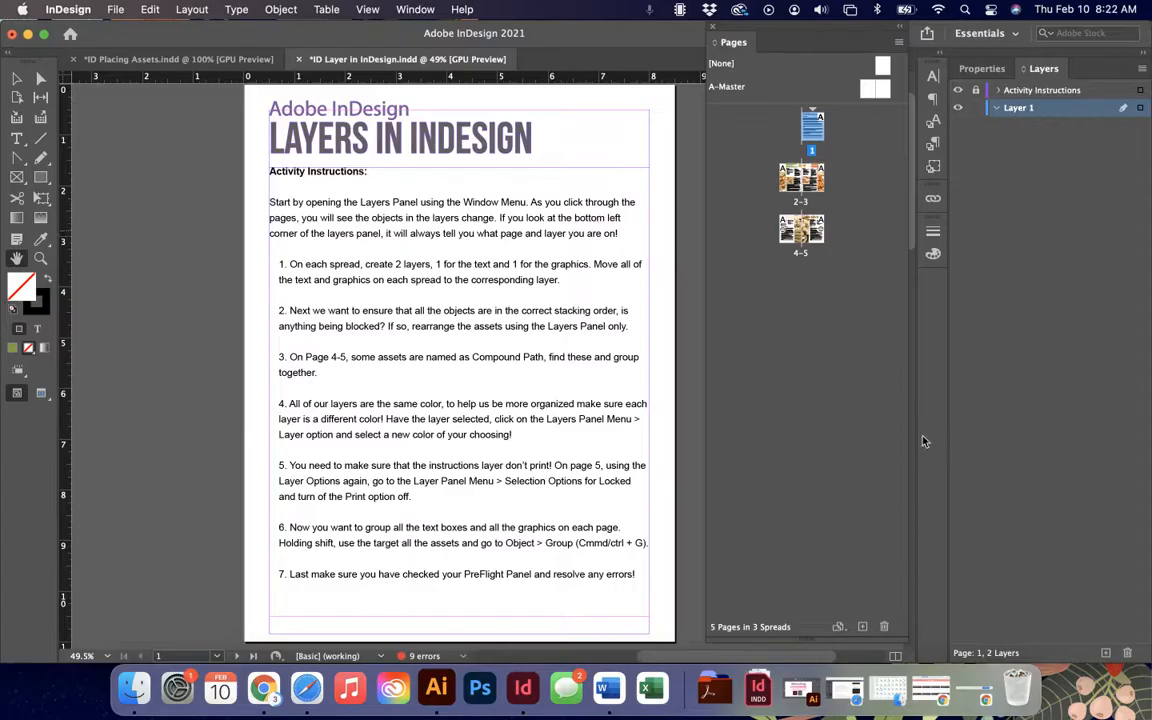
left_click_drag(907, 640, 913, 318)
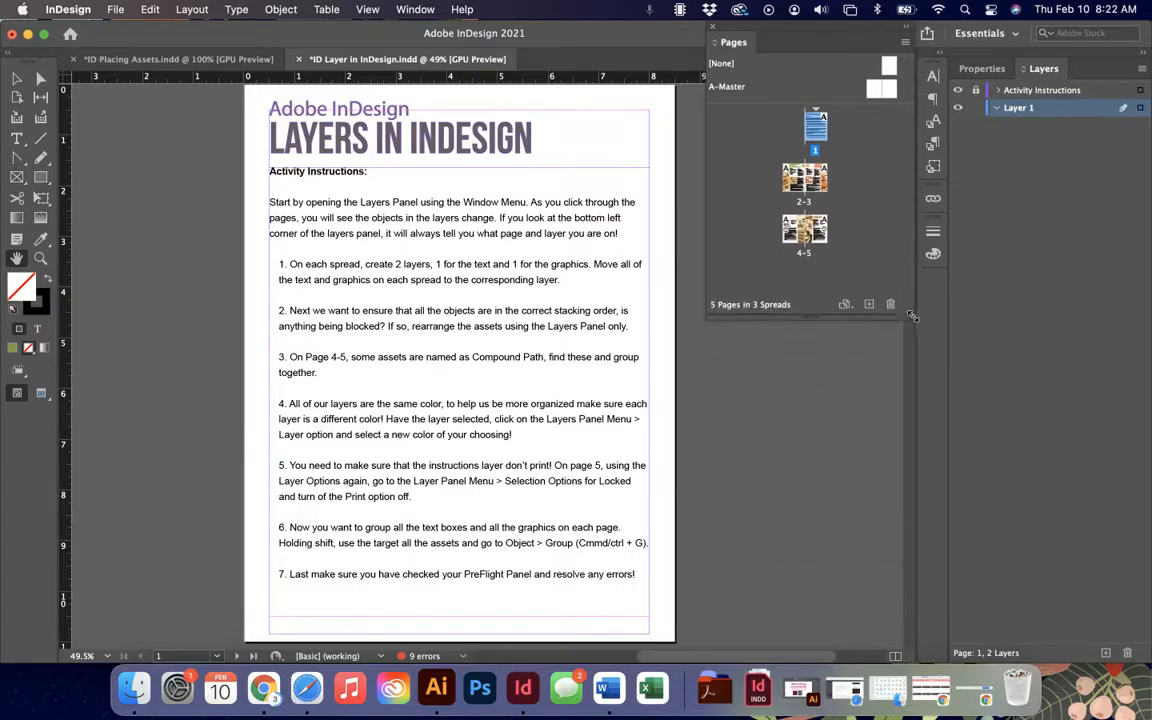
left_click_drag(748, 41, 730, 121)
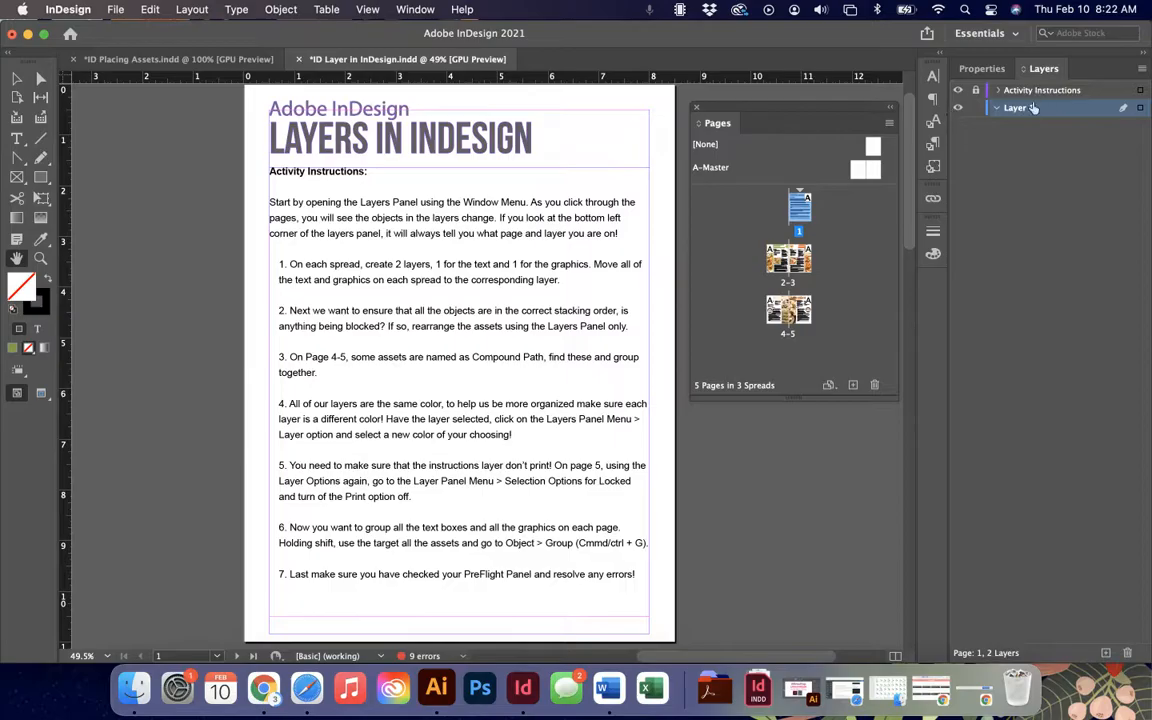
Step: Inspect the locked Activity Instructions layer and Layer 1 for their contents on page 1
left_click(975, 91)
left_click(975, 91)
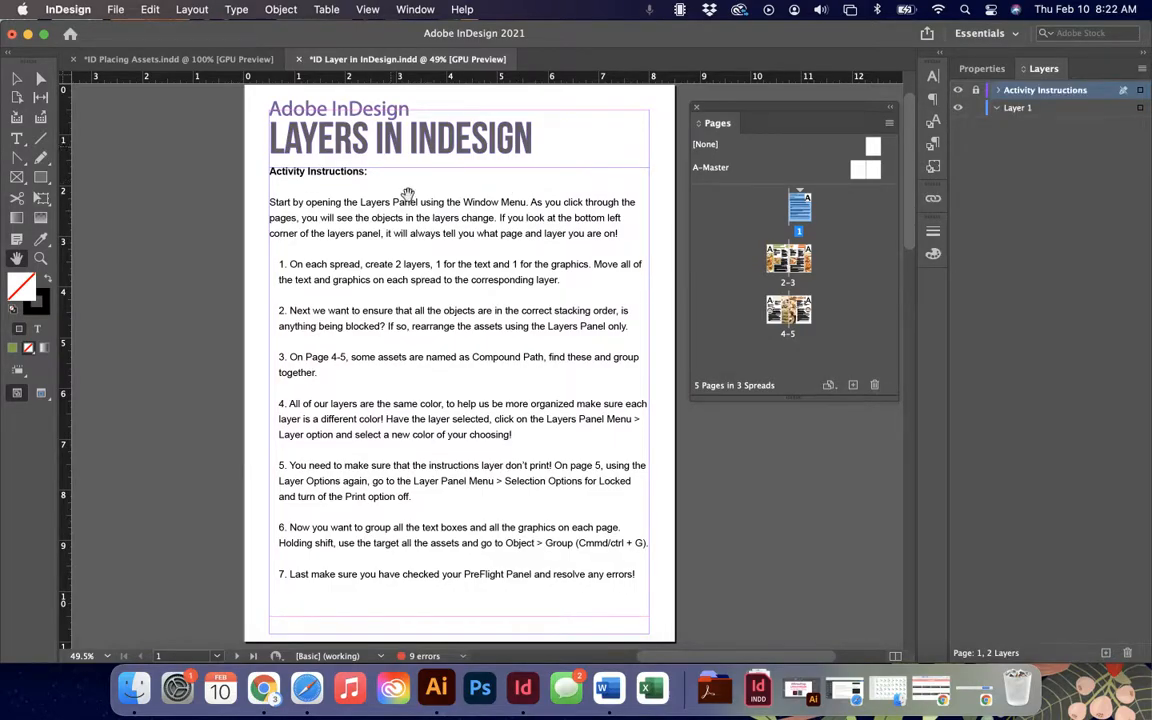
left_click(998, 90)
left_click(997, 91)
left_click(997, 91)
left_click(997, 91)
left_click(997, 110)
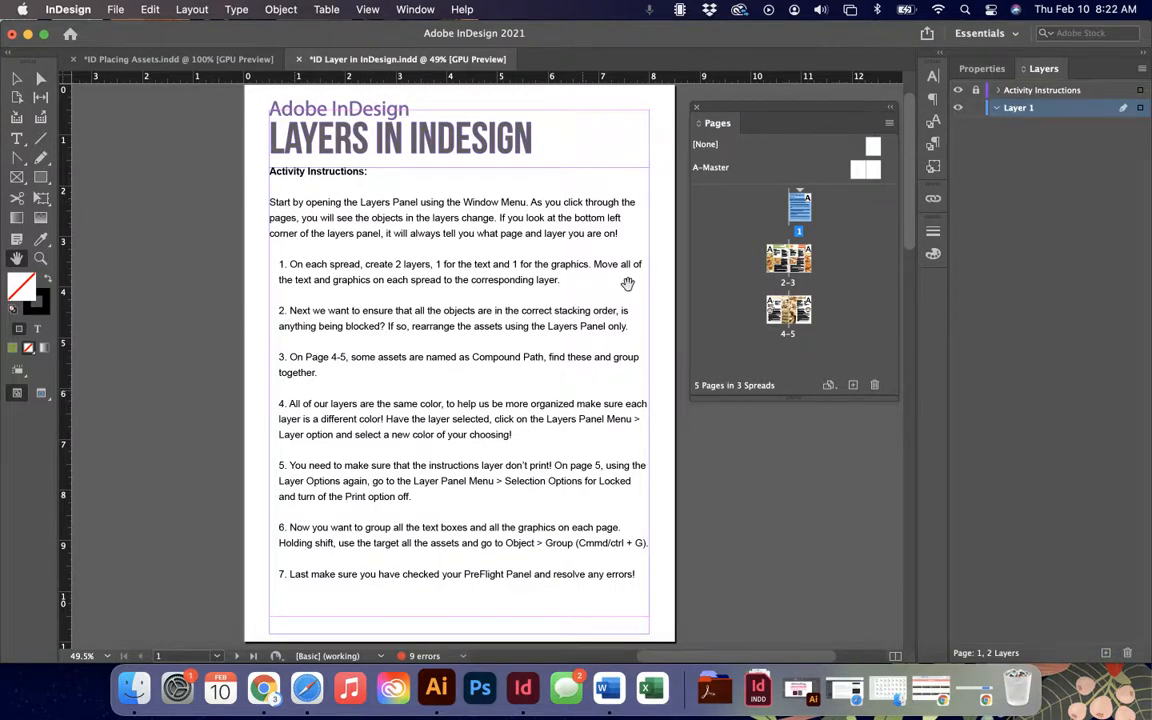
Step: Compare the Layer 1 objects of spreads 2-3 and 4-5, and return to spread 2-3
double_click(789, 259)
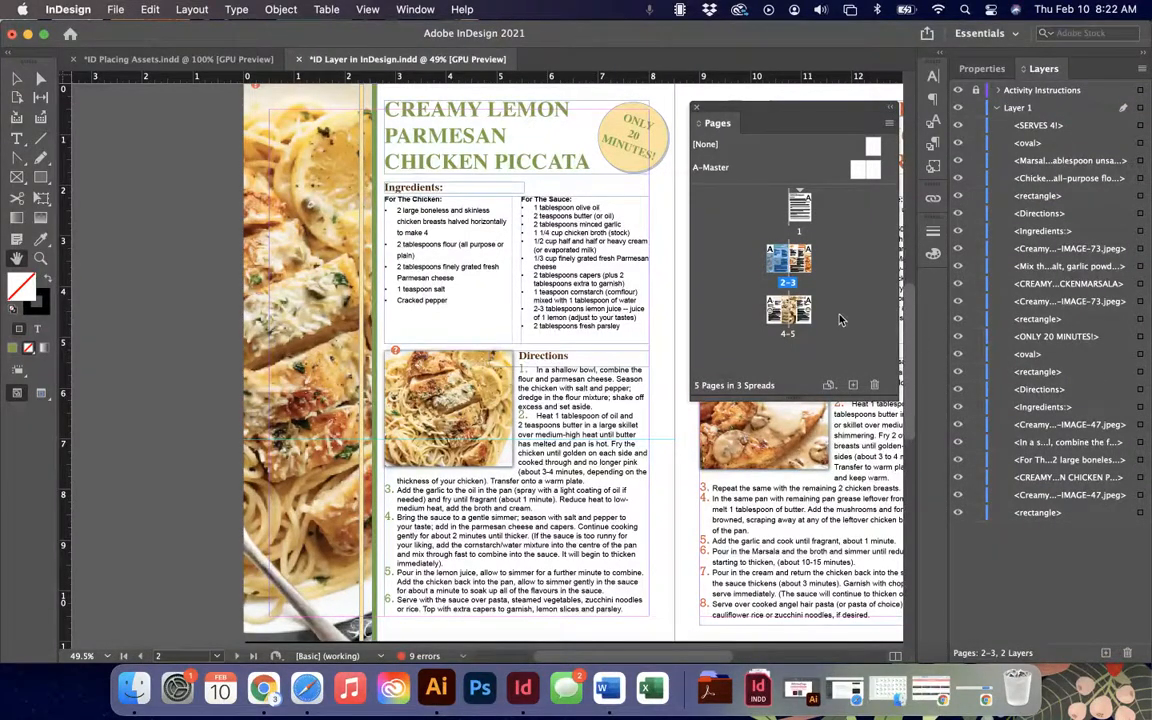
double_click(805, 268)
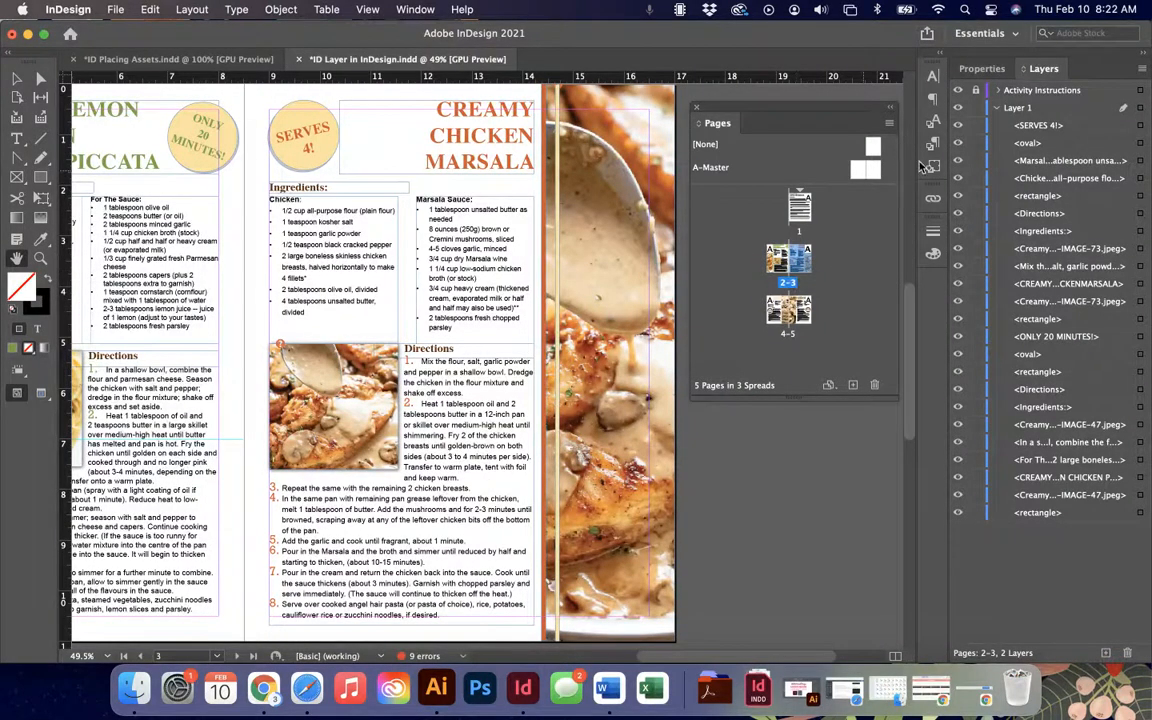
scroll(460, 300, "left", 6)
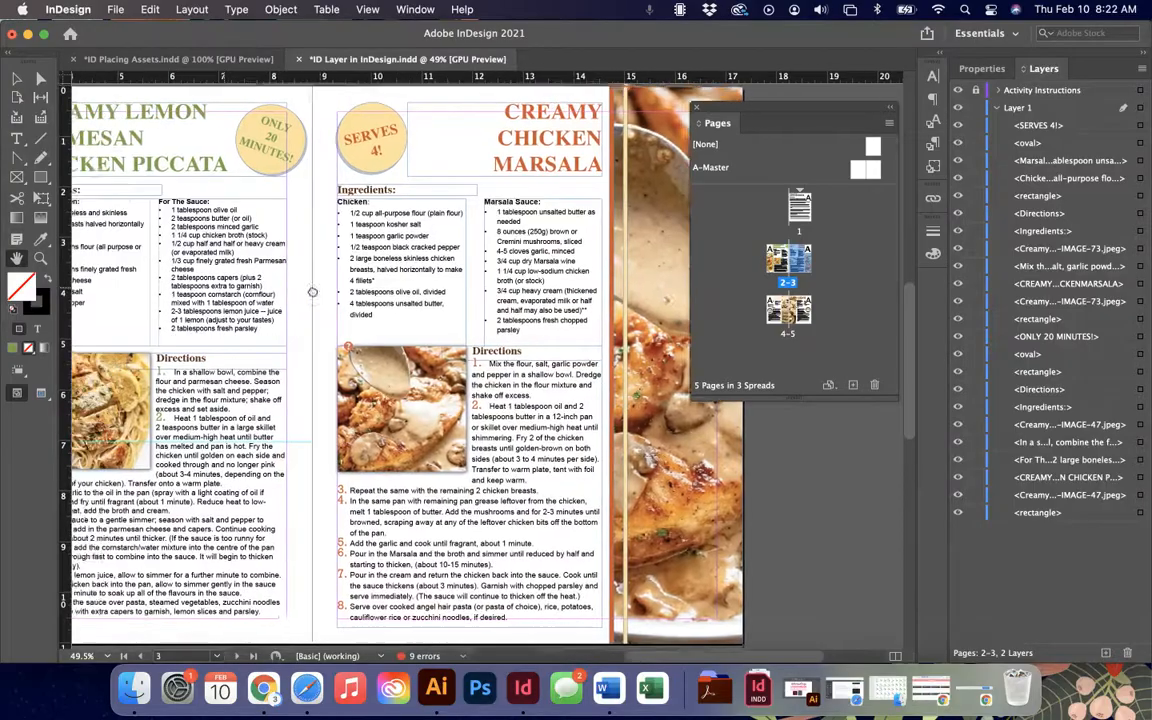
scroll(483, 290, "right", 2)
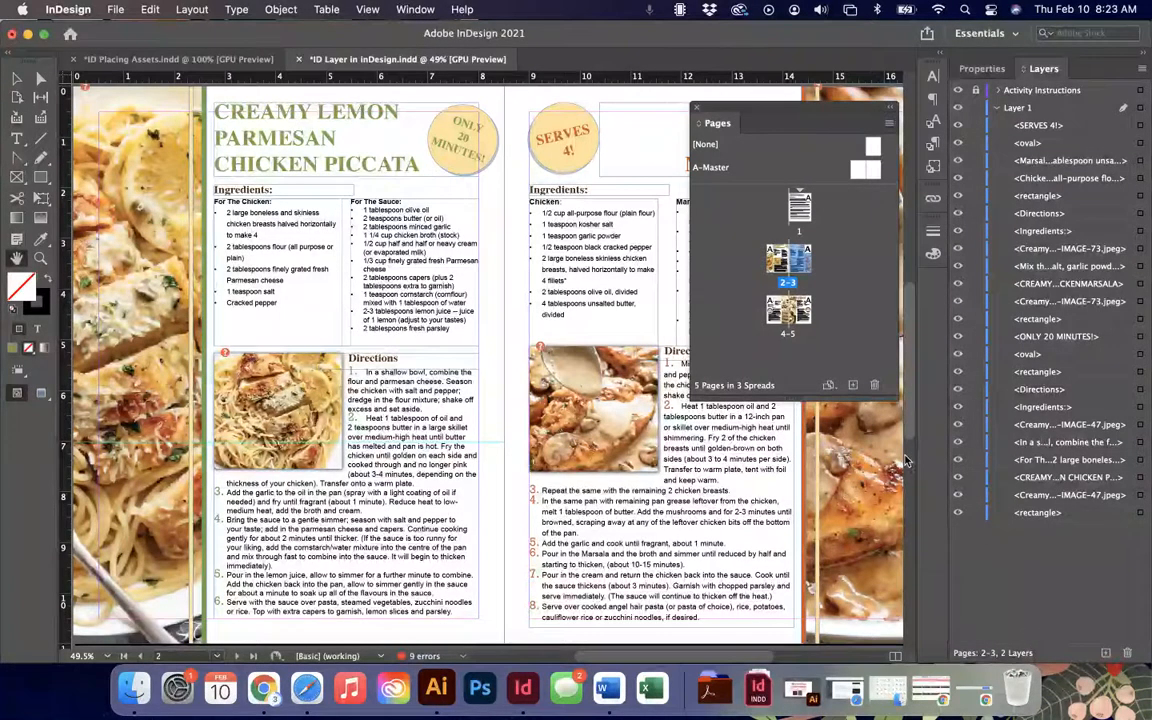
double_click(787, 313)
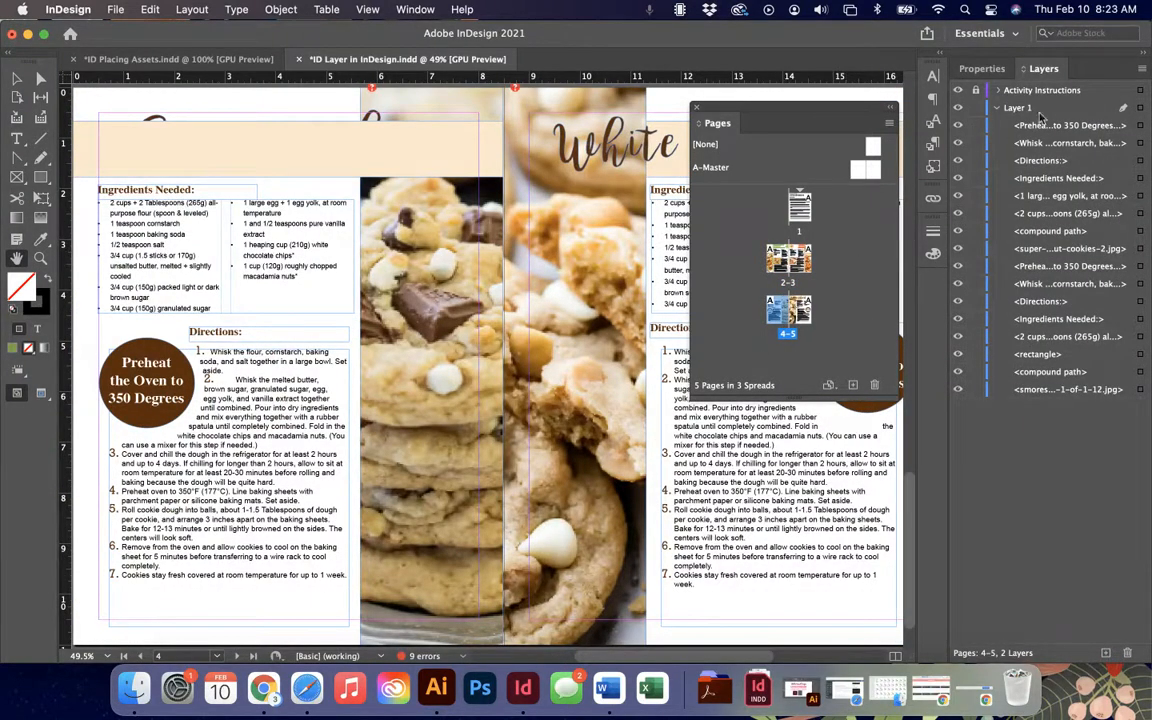
double_click(788, 260)
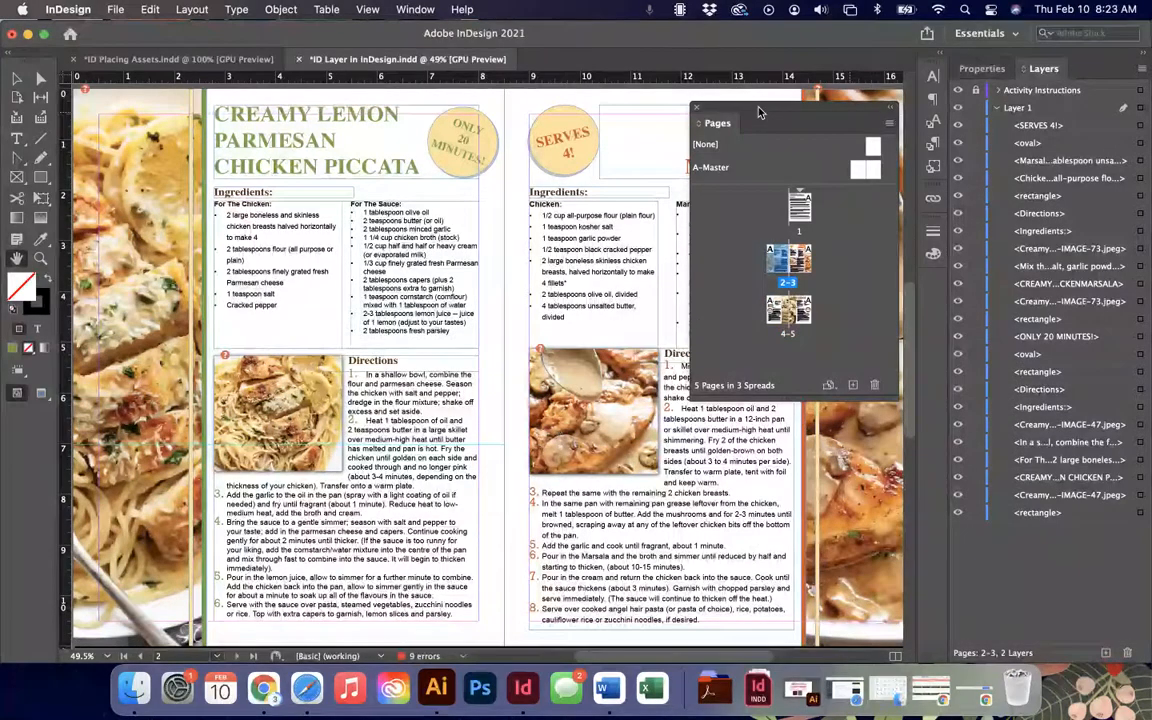
Step: Examine the first objects listed under Layer 1 on spread 2-3, from SERVES 4! down to Directions
left_click(1028, 130)
right_click(1032, 128)
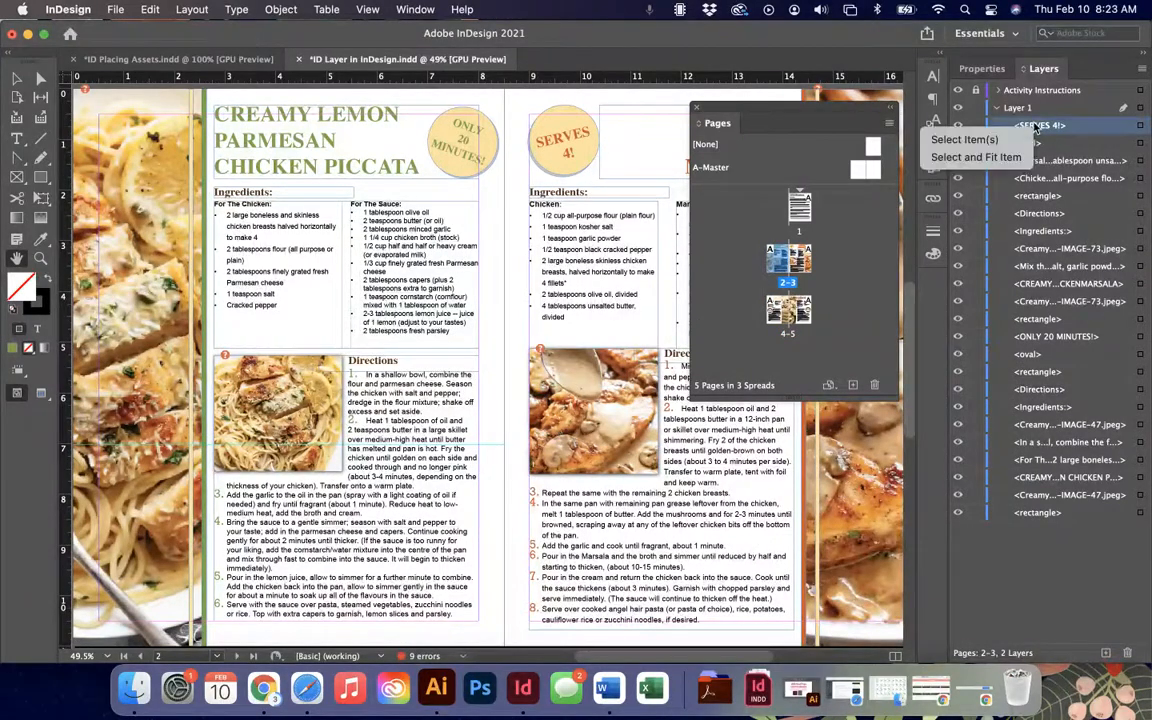
left_click(1035, 128)
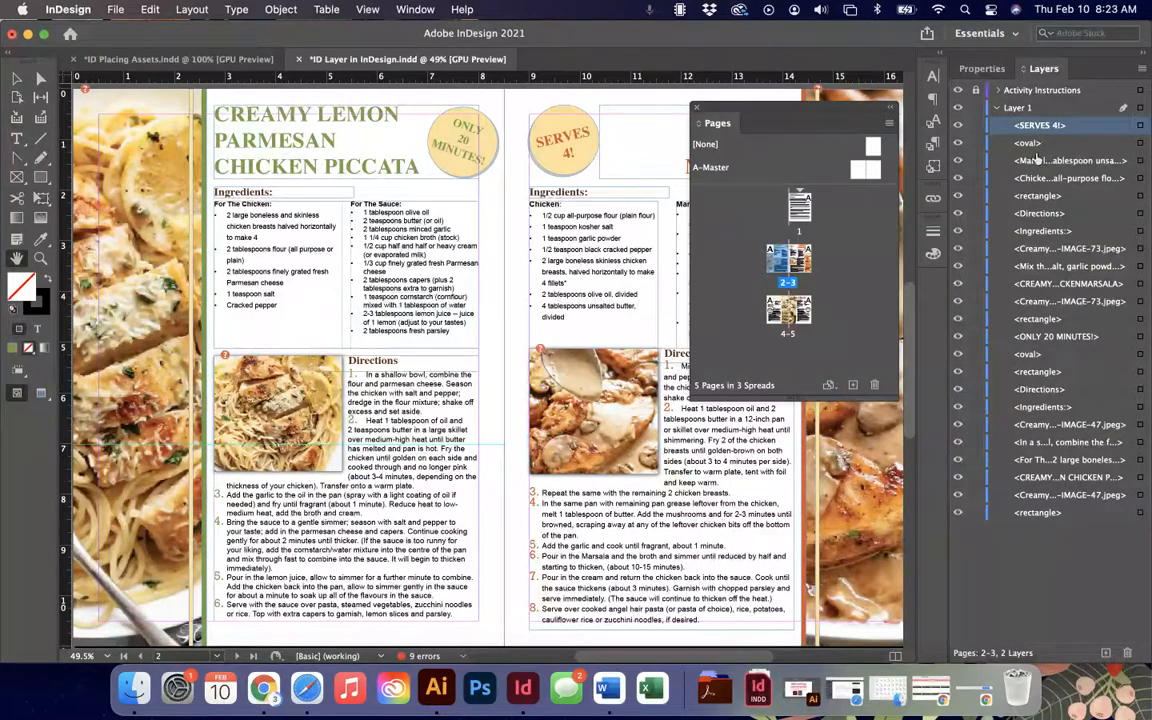
left_click(1037, 146)
left_click(1037, 160)
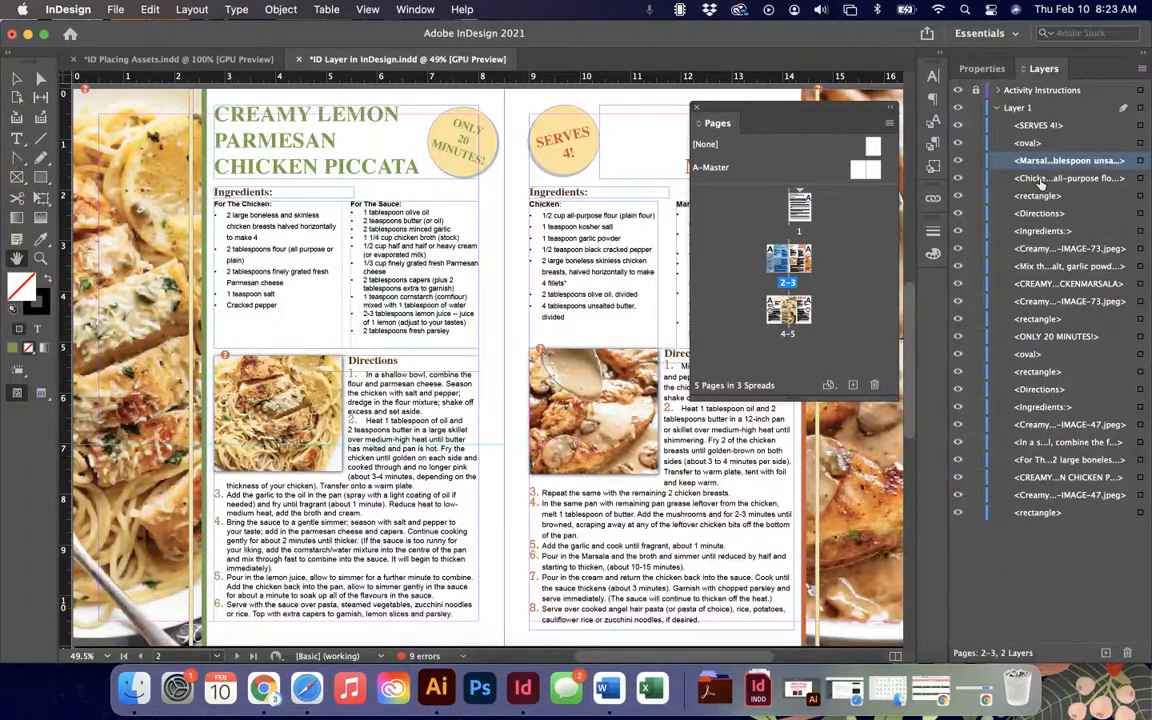
left_click(1037, 178)
left_click(1037, 198)
left_click(1037, 214)
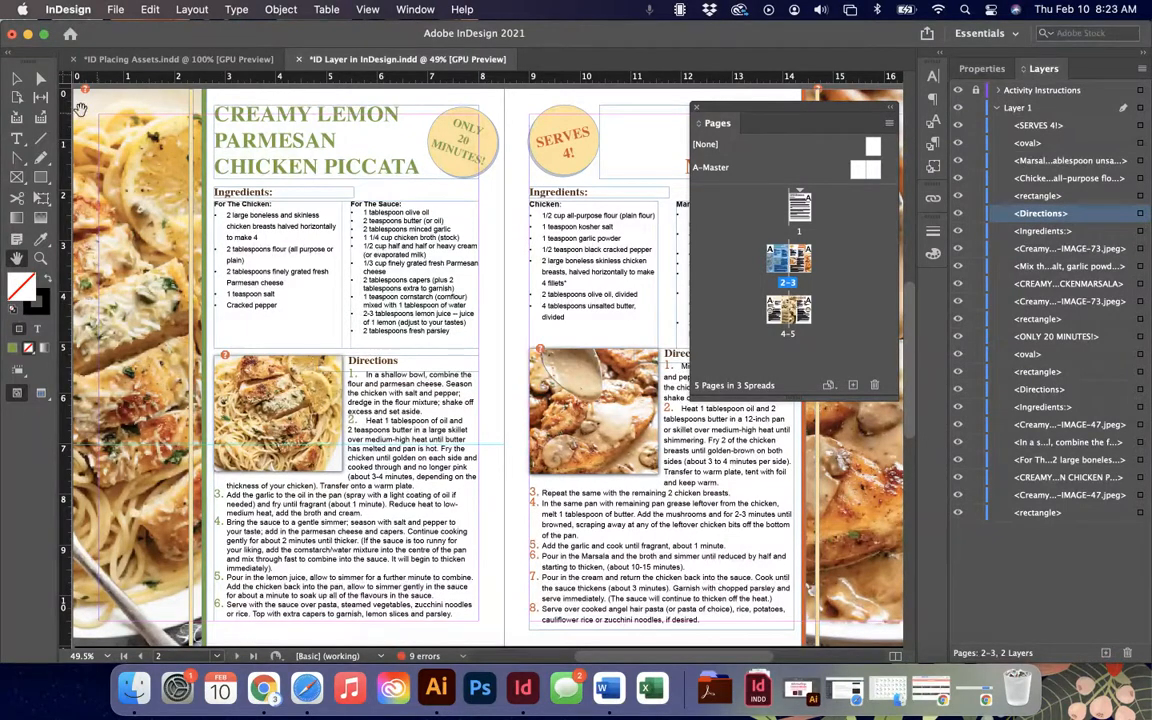
Step: Select the Creamy Lemon Parmesan Chicken Piccata title on page 2 and highlight its entry in the layer list
left_click(17, 79)
left_click(306, 156)
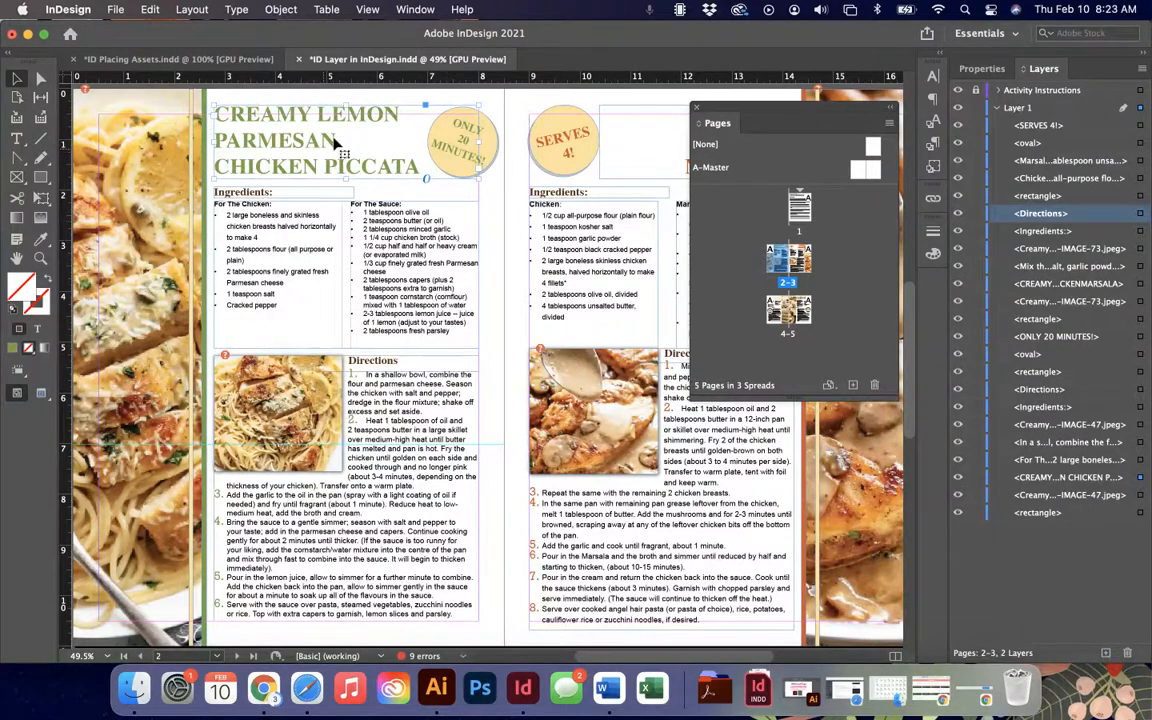
left_click(1030, 479)
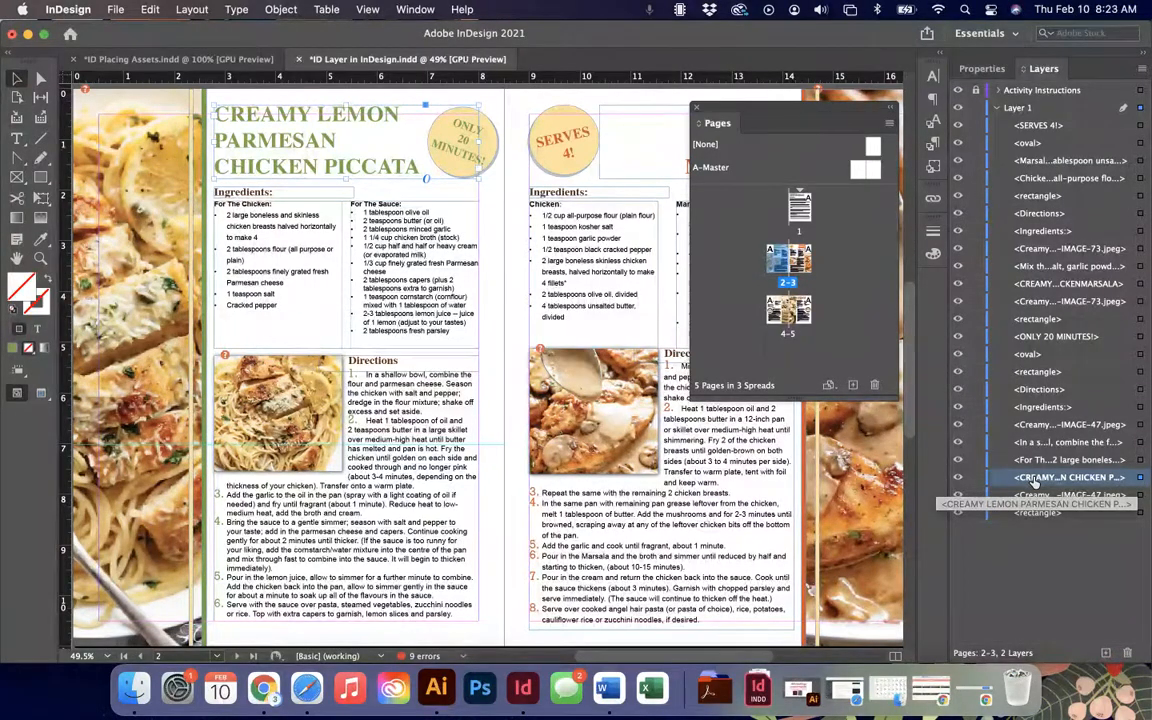
Step: Examine how text, image, oval and rectangle objects are named under Layer 1
left_click(1047, 408)
left_click(1048, 426)
left_click(1047, 442)
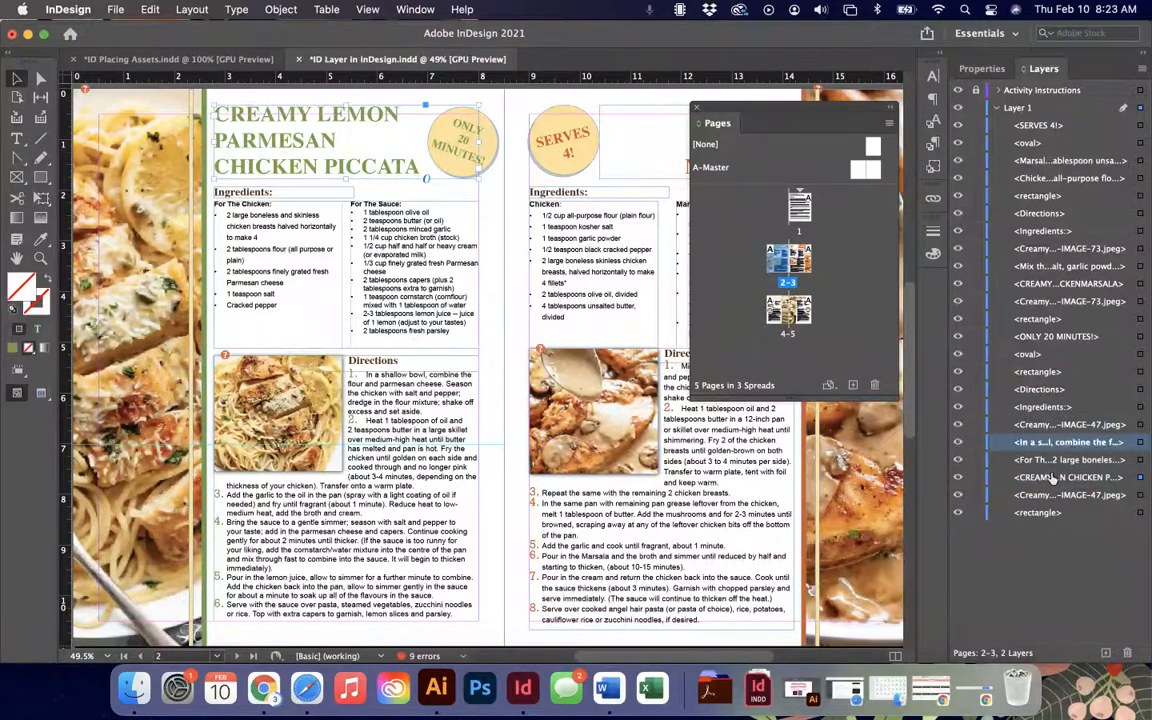
left_click(1050, 477)
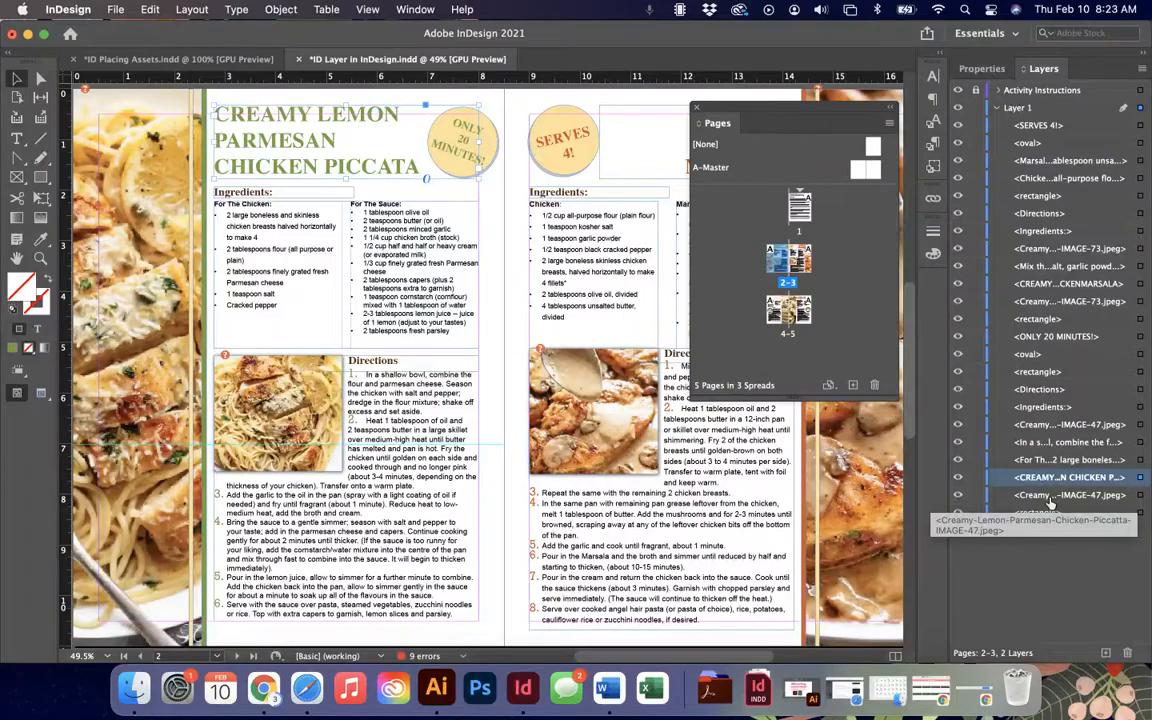
left_click(1028, 144)
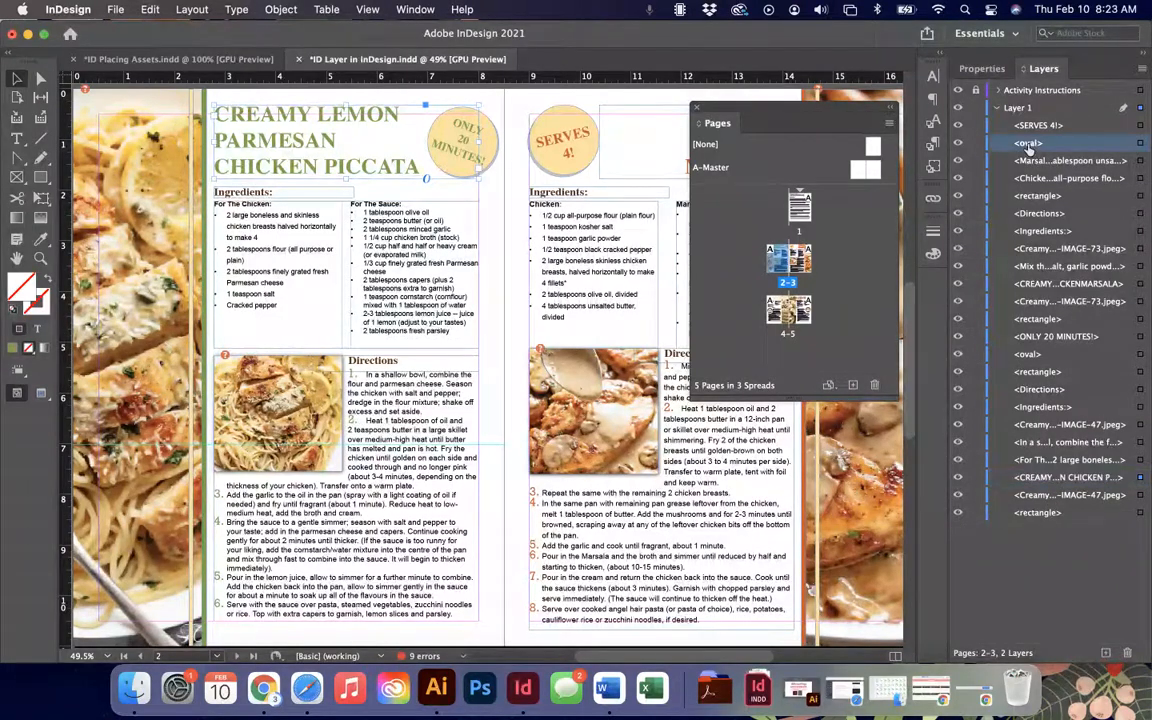
left_click(1038, 196)
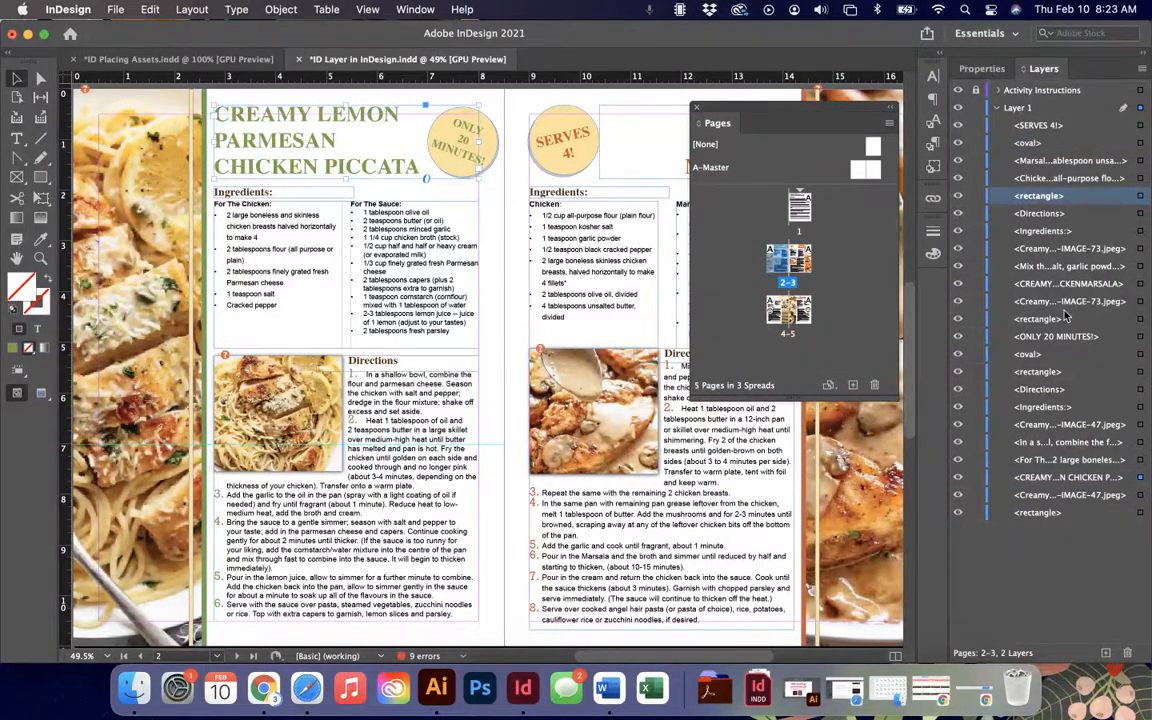
left_click(1040, 354)
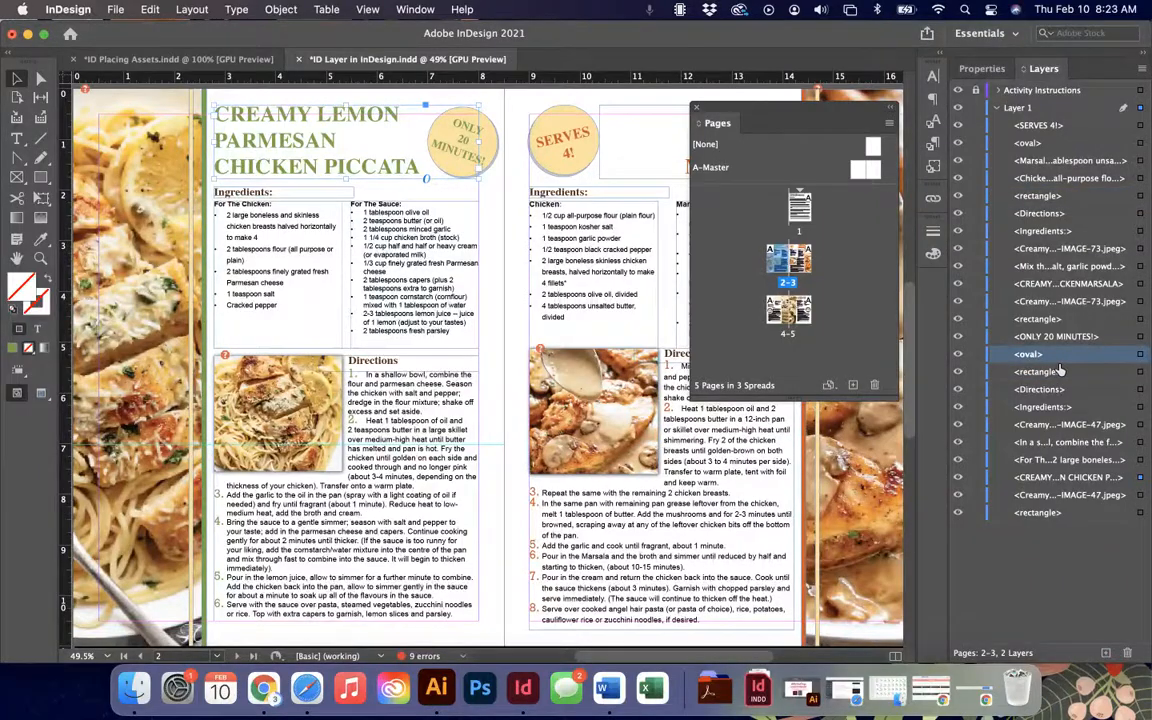
Step: Dock the floating Pages panel between Properties and Layers, and bring Layers back to the front
left_click_drag(722, 122, 1019, 72)
left_click_drag(1090, 72, 1035, 72)
left_click(1089, 68)
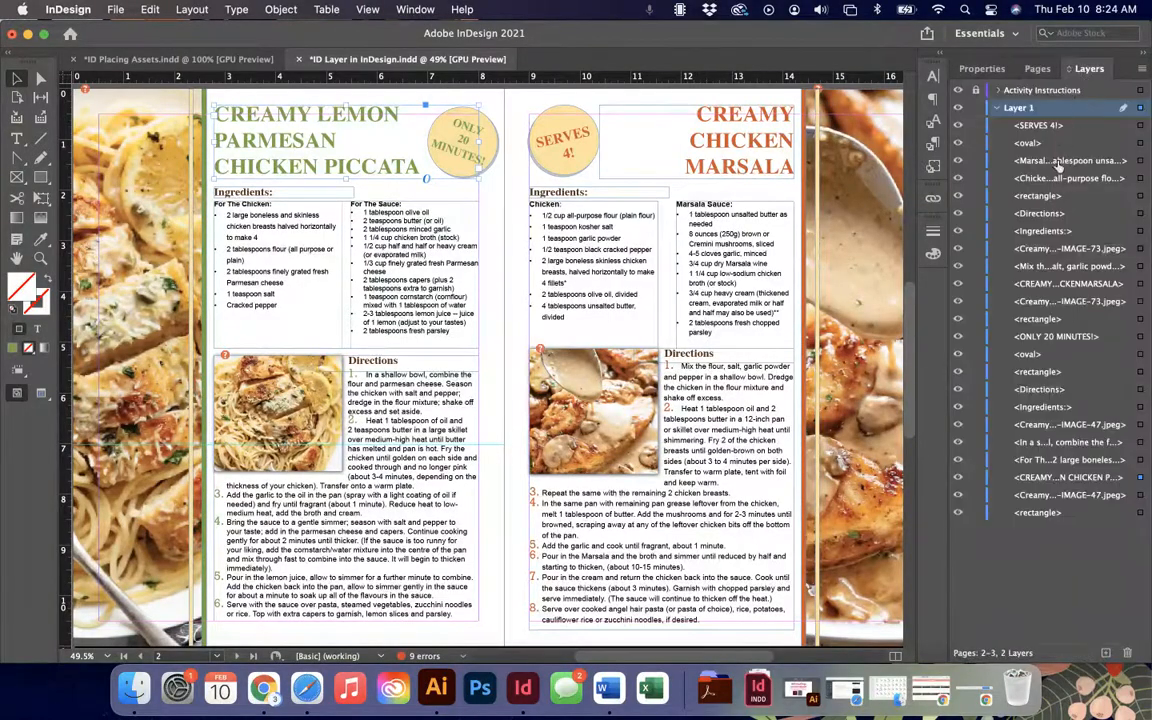
Step: Try out Delete Unused Layers, including on a newly created empty layer
left_click(1142, 69)
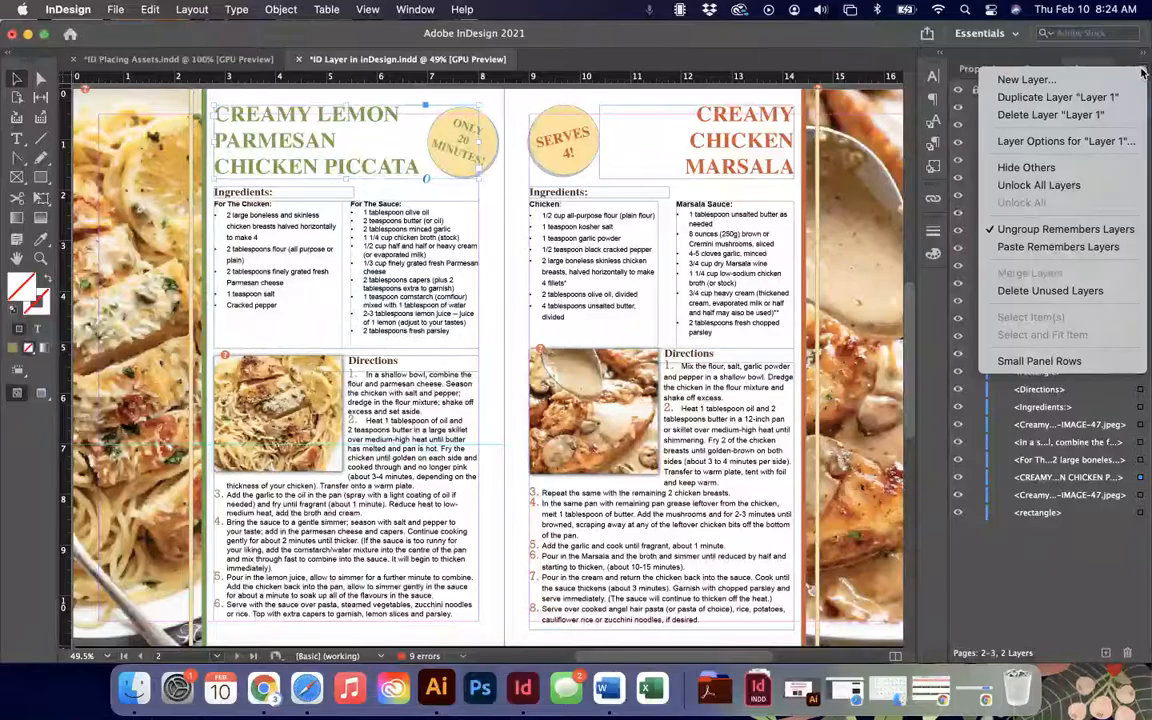
left_click(1046, 292)
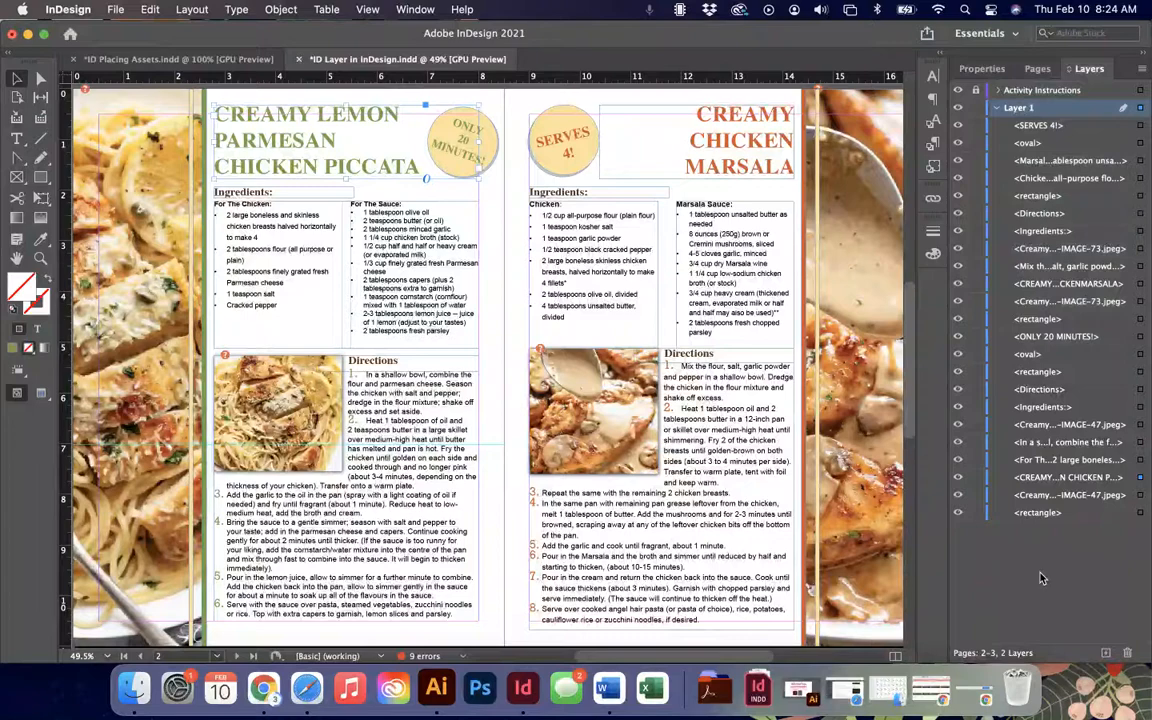
left_click(1106, 655)
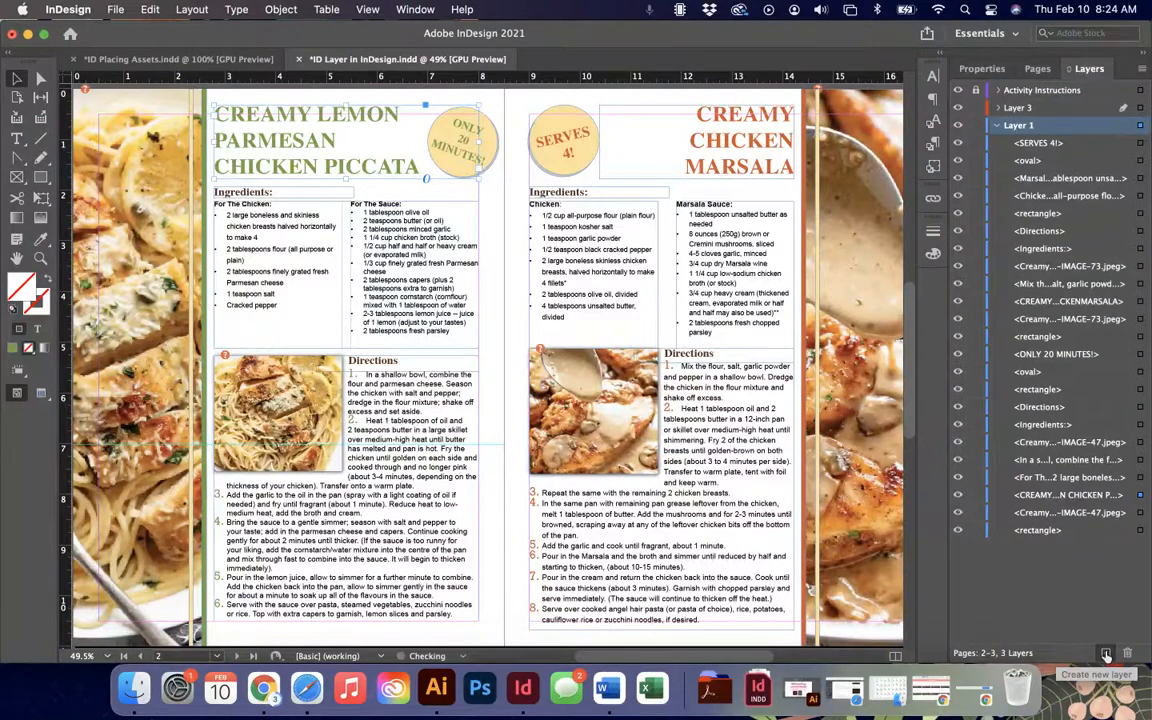
left_click(1141, 68)
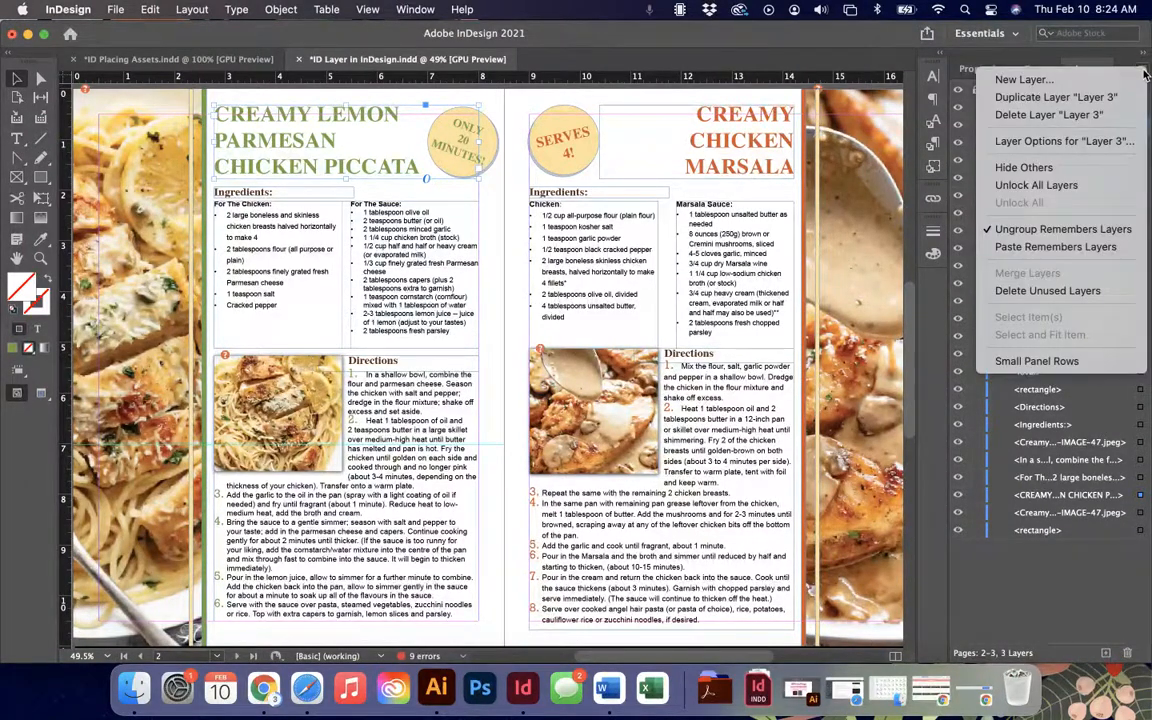
left_click(1094, 291)
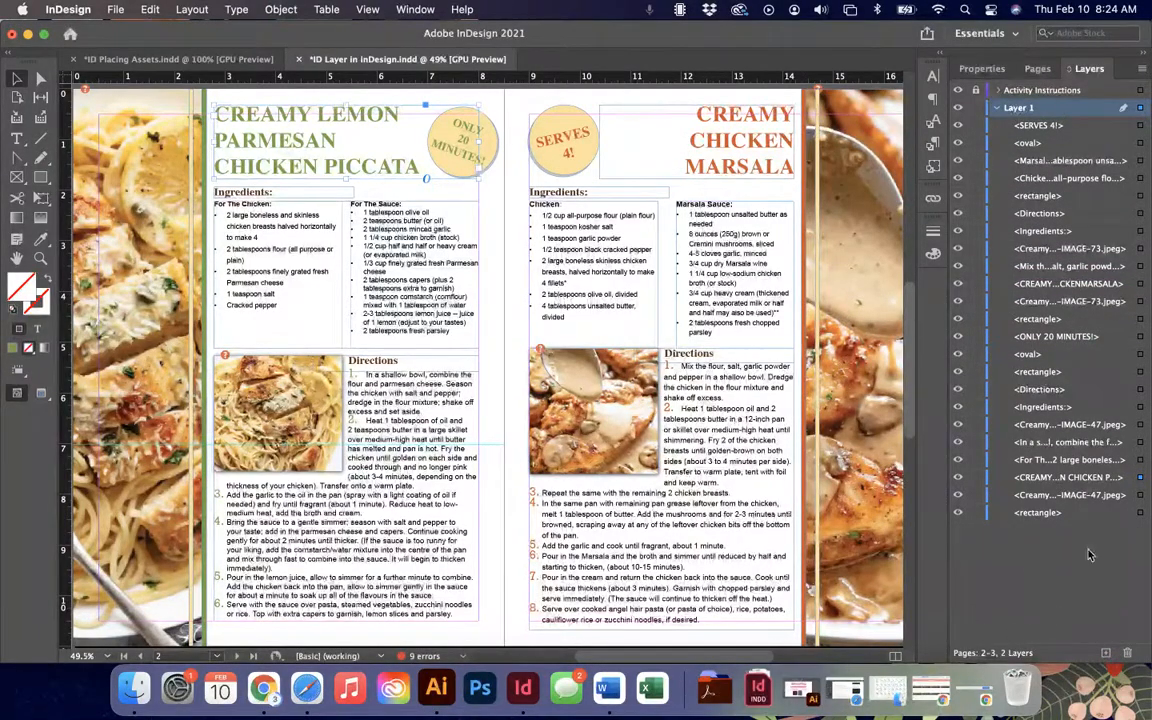
Step: Change Layer 1's color to Teal in its layer options
left_click(1143, 70)
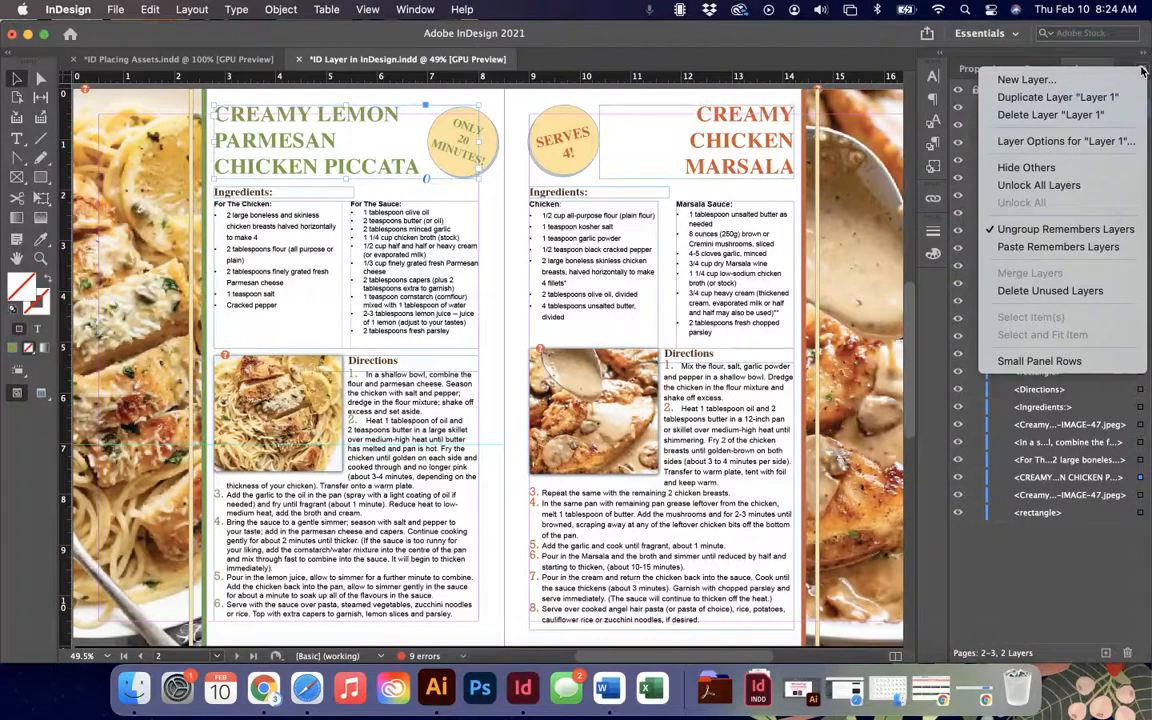
left_click(1049, 141)
left_click_drag(533, 300, 596, 226)
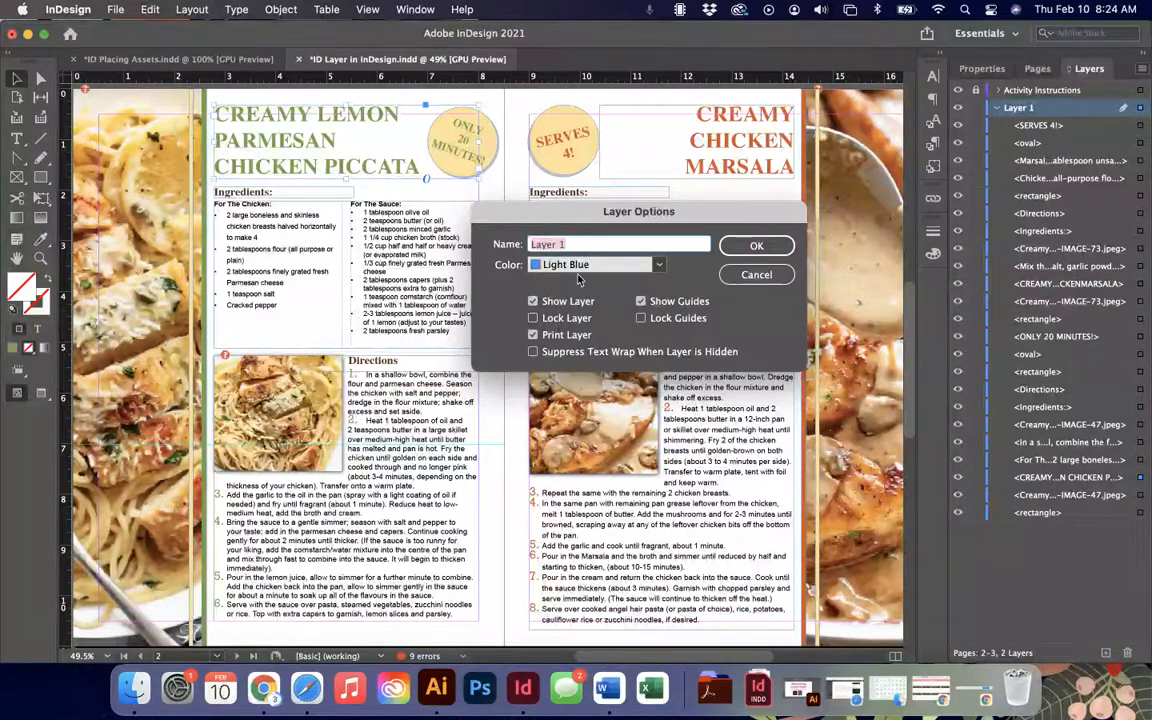
left_click(585, 264)
scroll(609, 528, "down", 5)
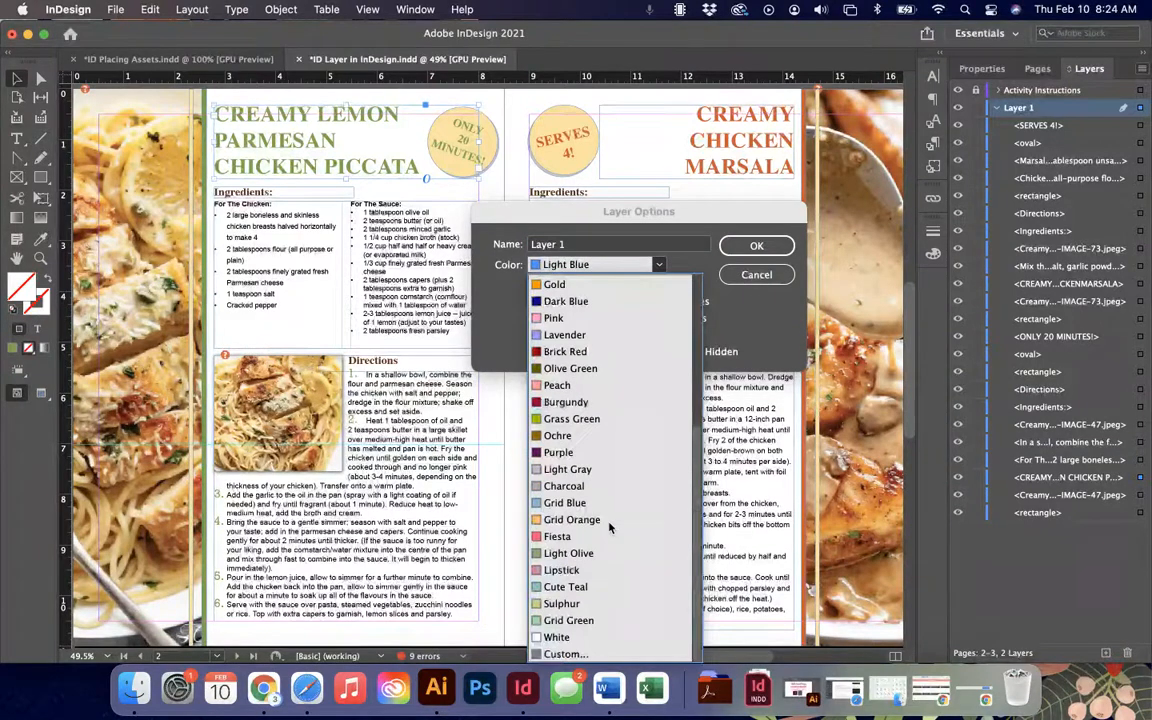
scroll(609, 528, "up", 5)
scroll(609, 528, "down", 1)
scroll(609, 528, "down", 3)
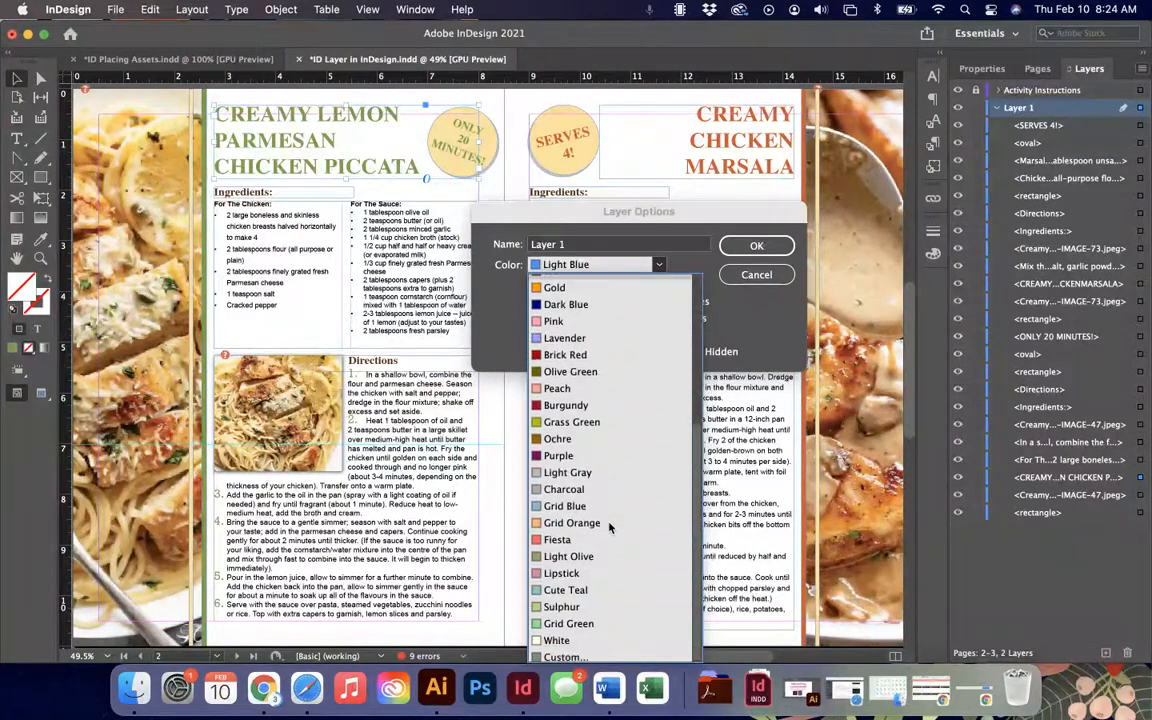
scroll(609, 528, "up", 4)
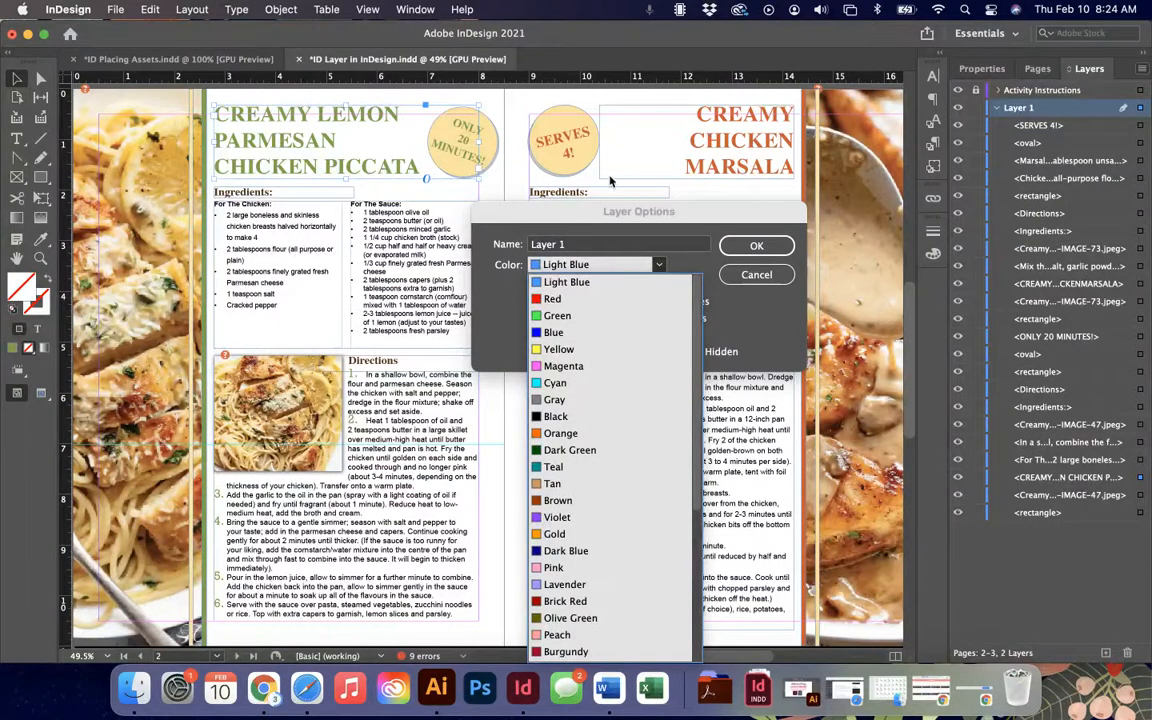
left_click(555, 333)
left_click(560, 264)
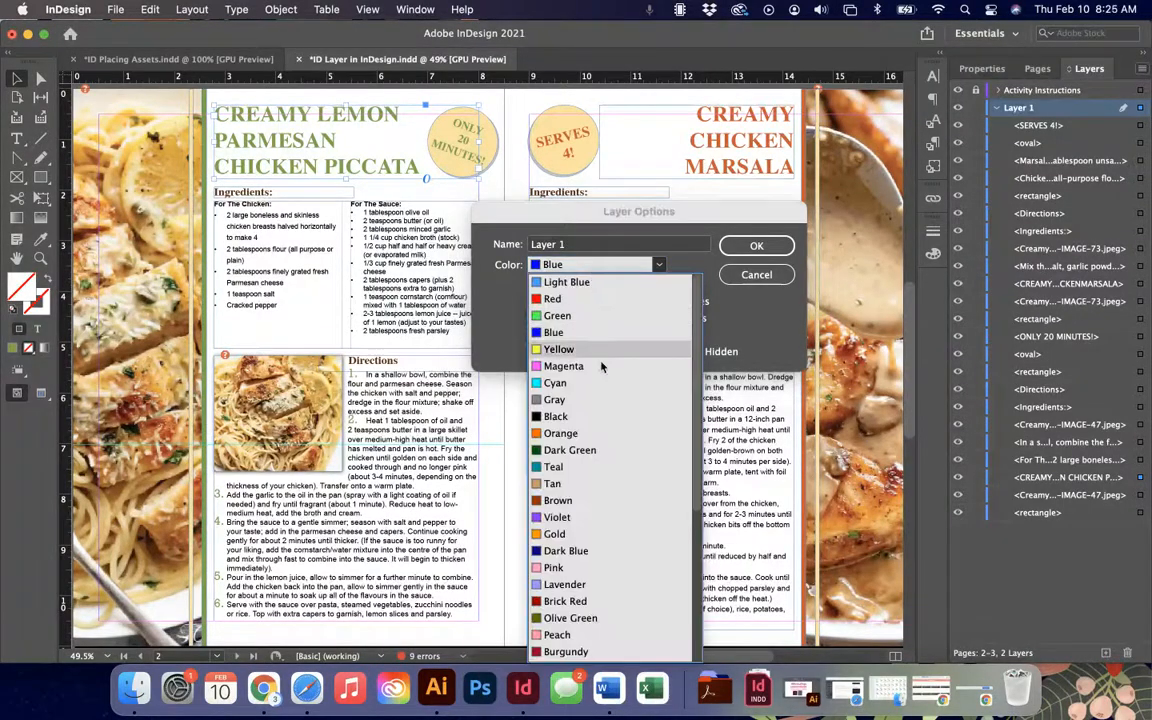
left_click(591, 467)
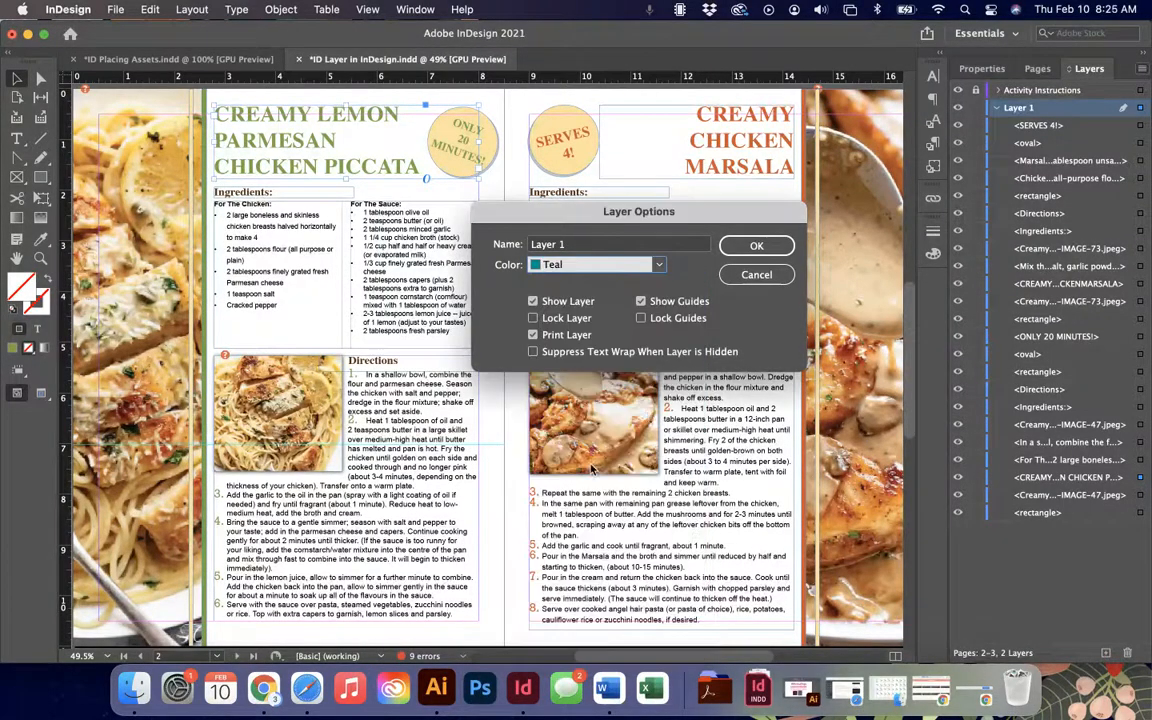
left_click(752, 245)
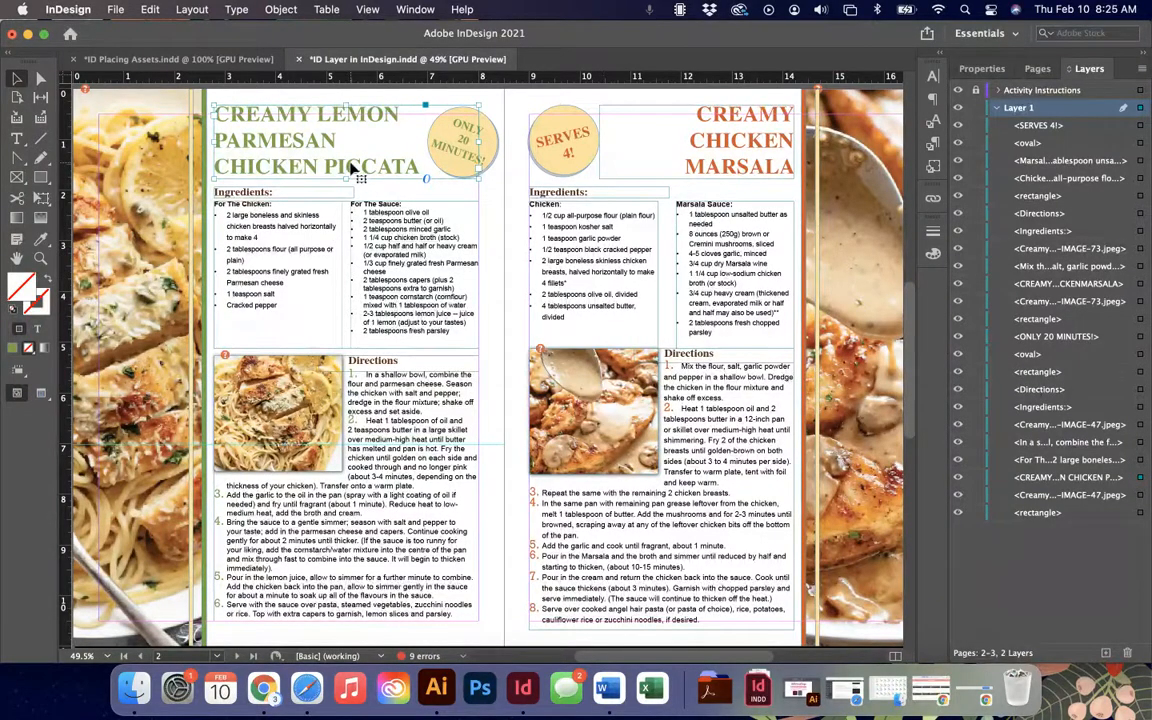
Step: Reopen Layer 1's options to examine the color choices and the show, lock, print and guide settings
double_click(1068, 108)
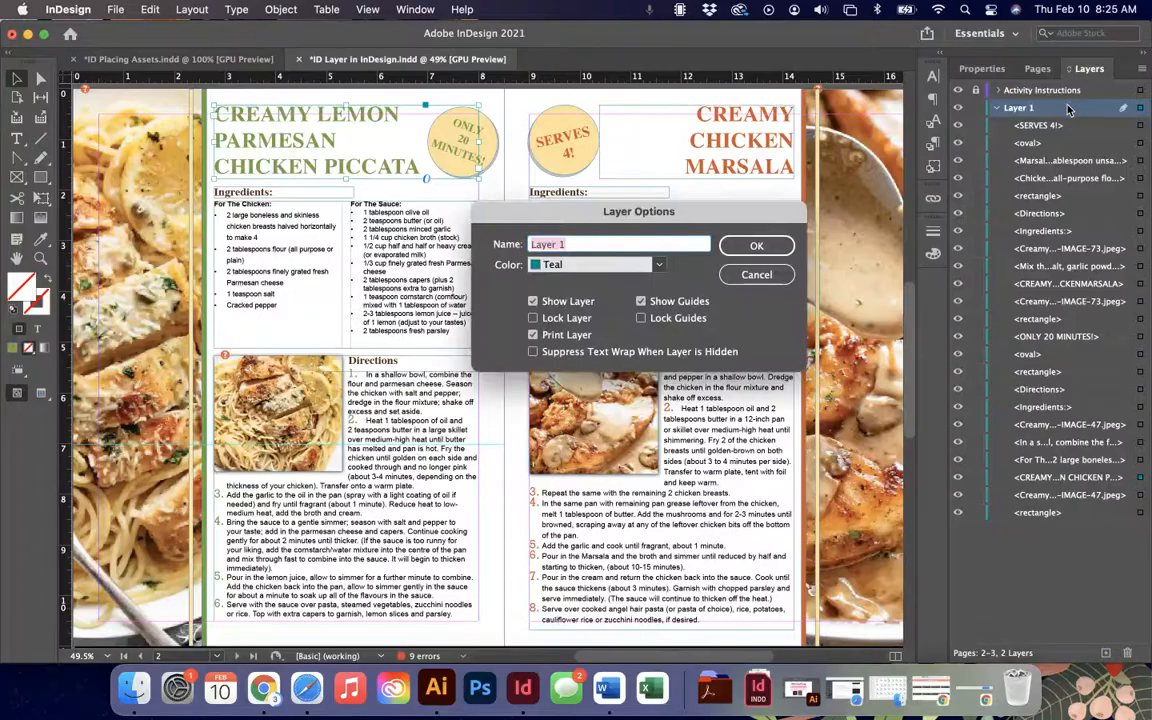
left_click(657, 266)
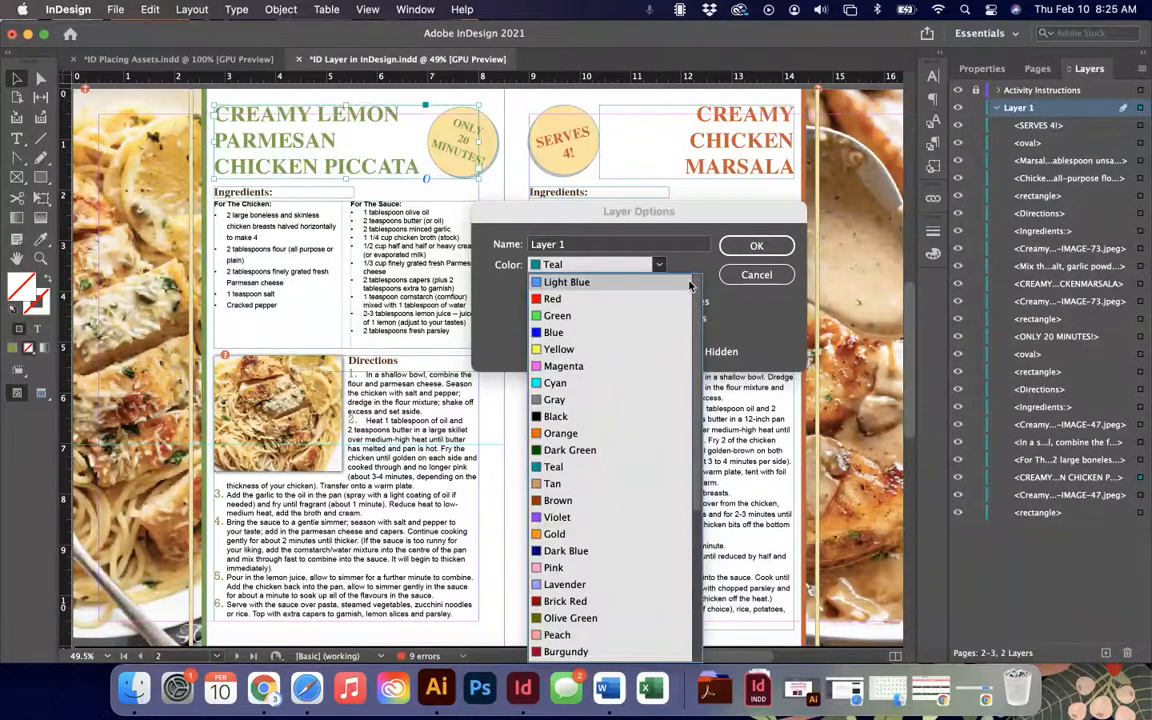
left_click(759, 302)
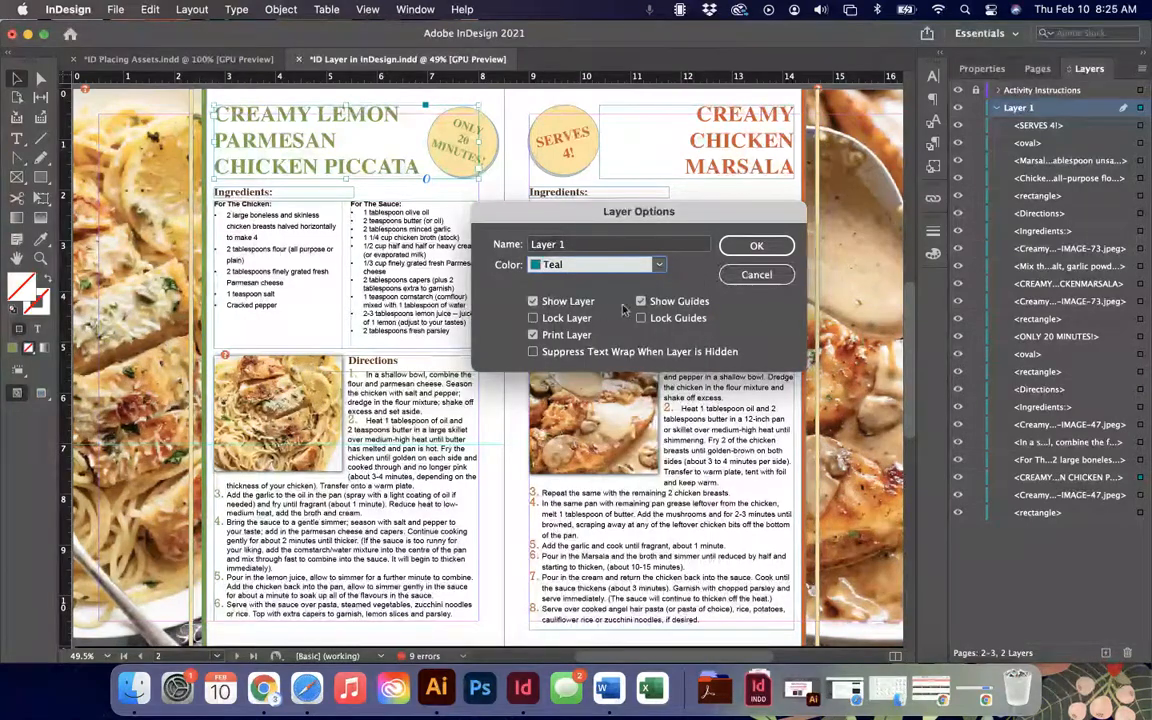
left_click(533, 302)
left_click(533, 302)
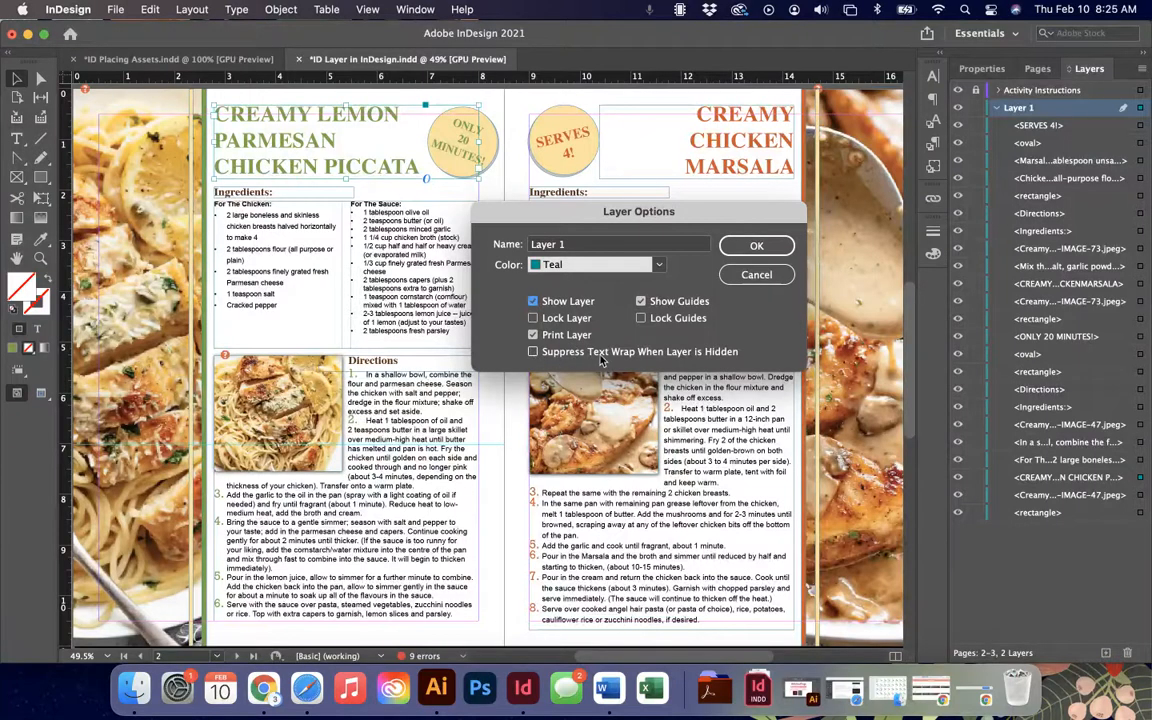
left_click(781, 249)
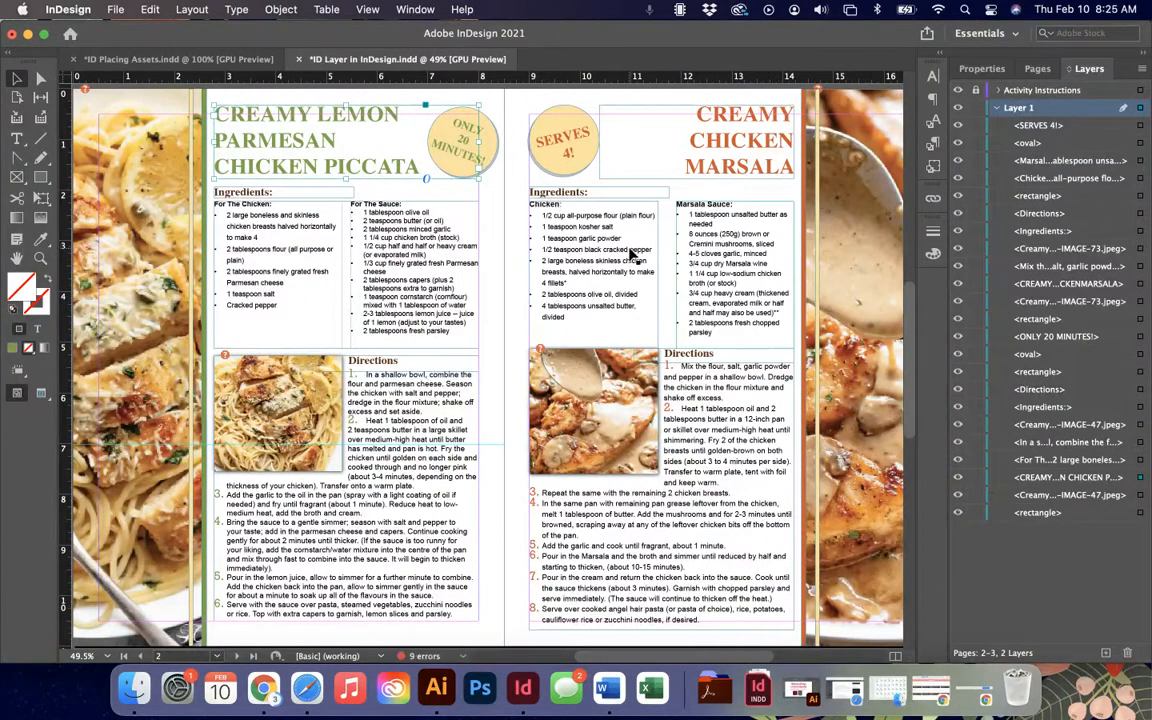
Step: Reread the page 1 instructions, return to the pages 2-3 spread, and create a new layer named Text
scroll(600, 250, "up", 10)
scroll(630, 256, "up", 5)
scroll(630, 256, "right", 3)
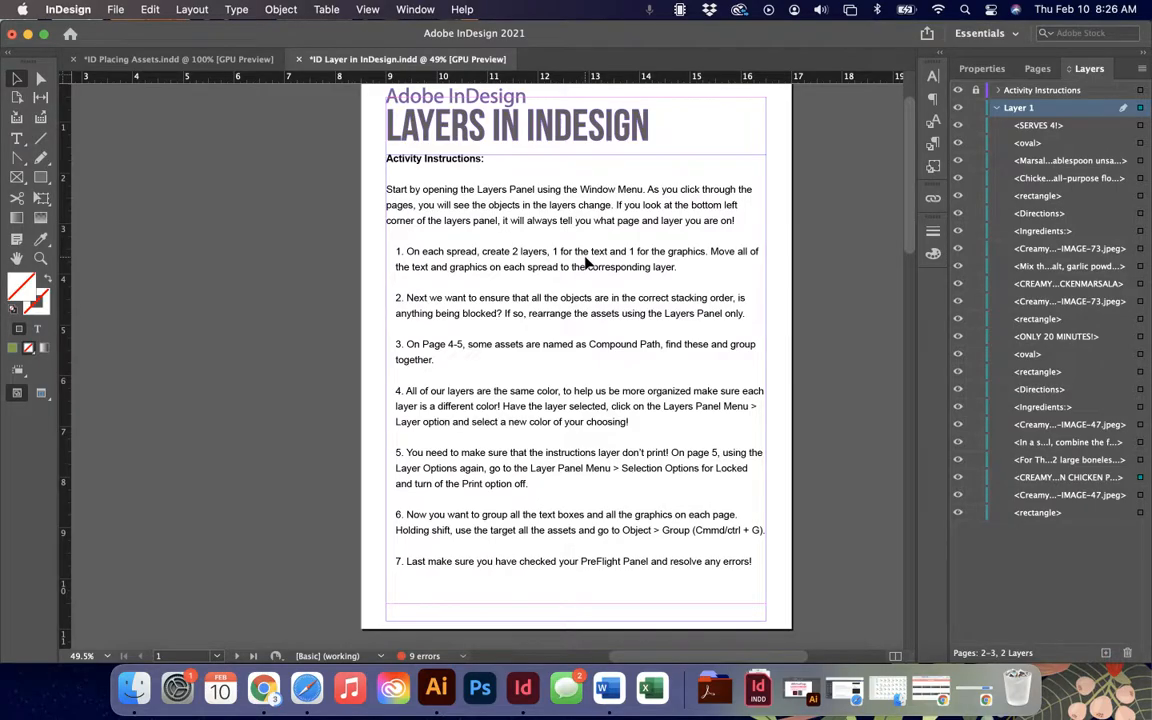
scroll(638, 428, "down", 5)
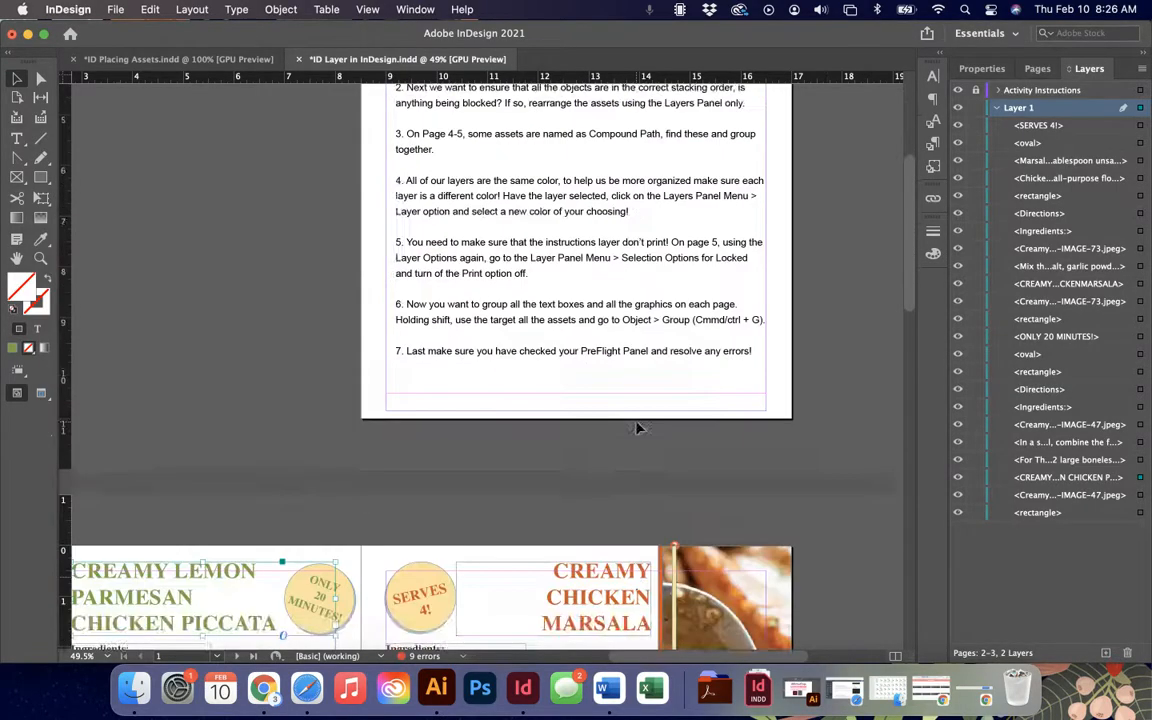
scroll(638, 428, "down", 9)
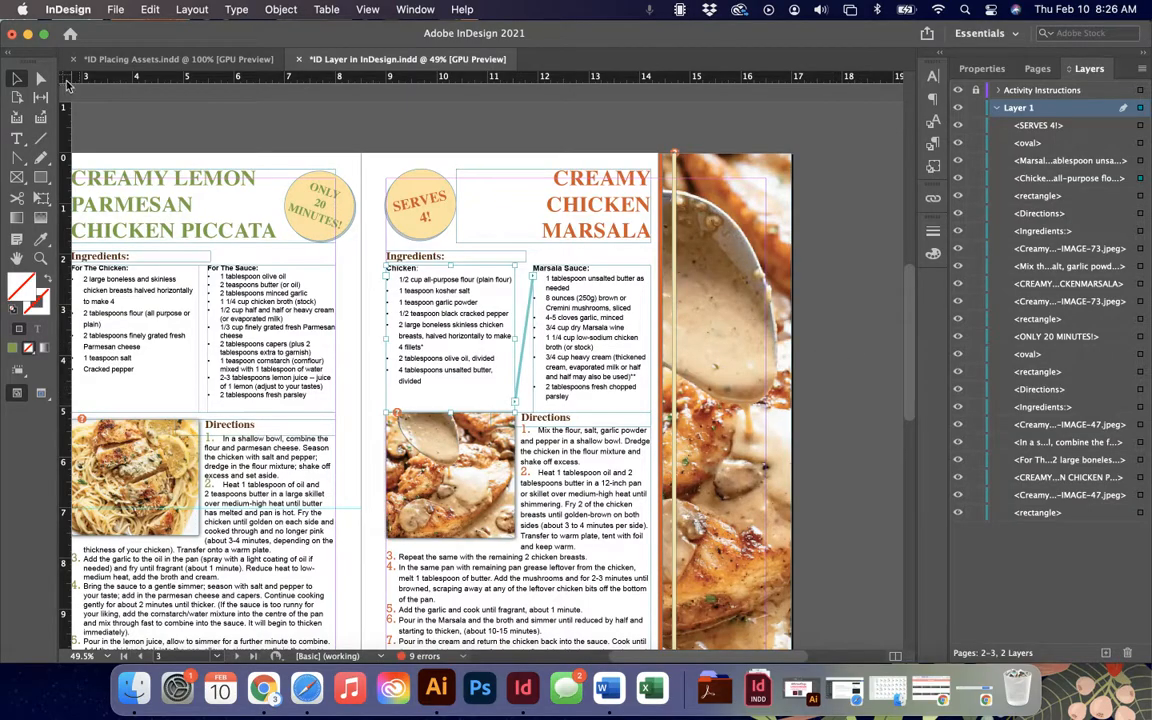
left_click(1108, 655)
double_click(1017, 109)
type("Test")
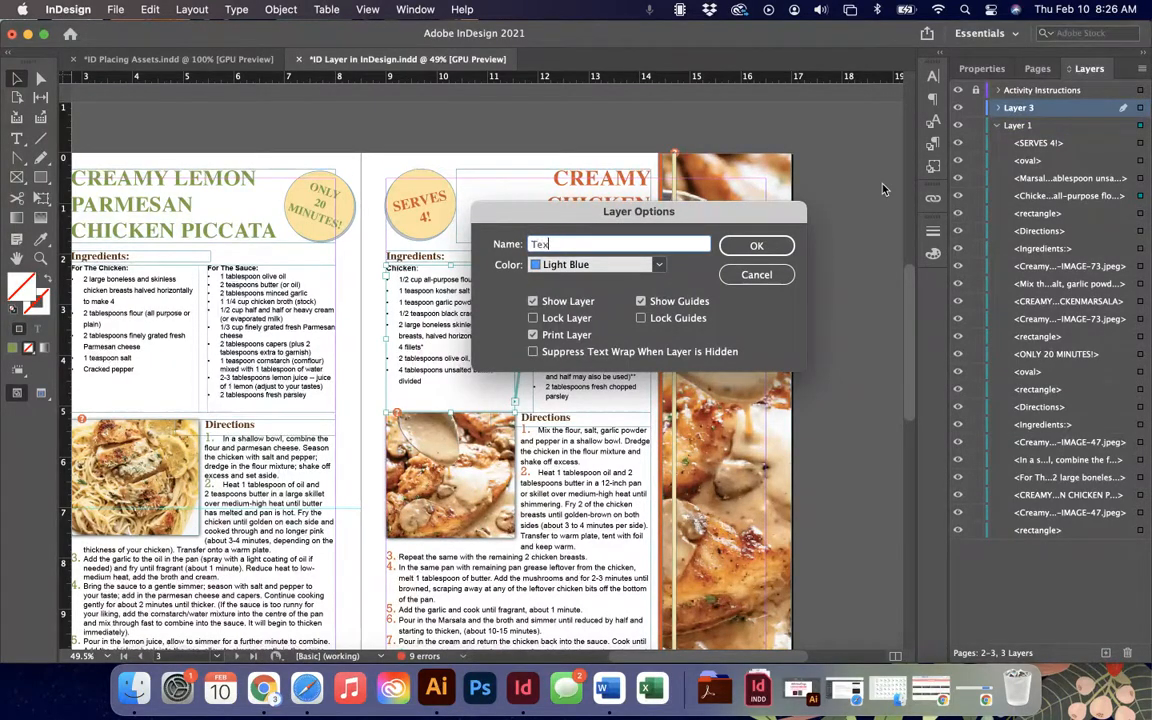
type("t")
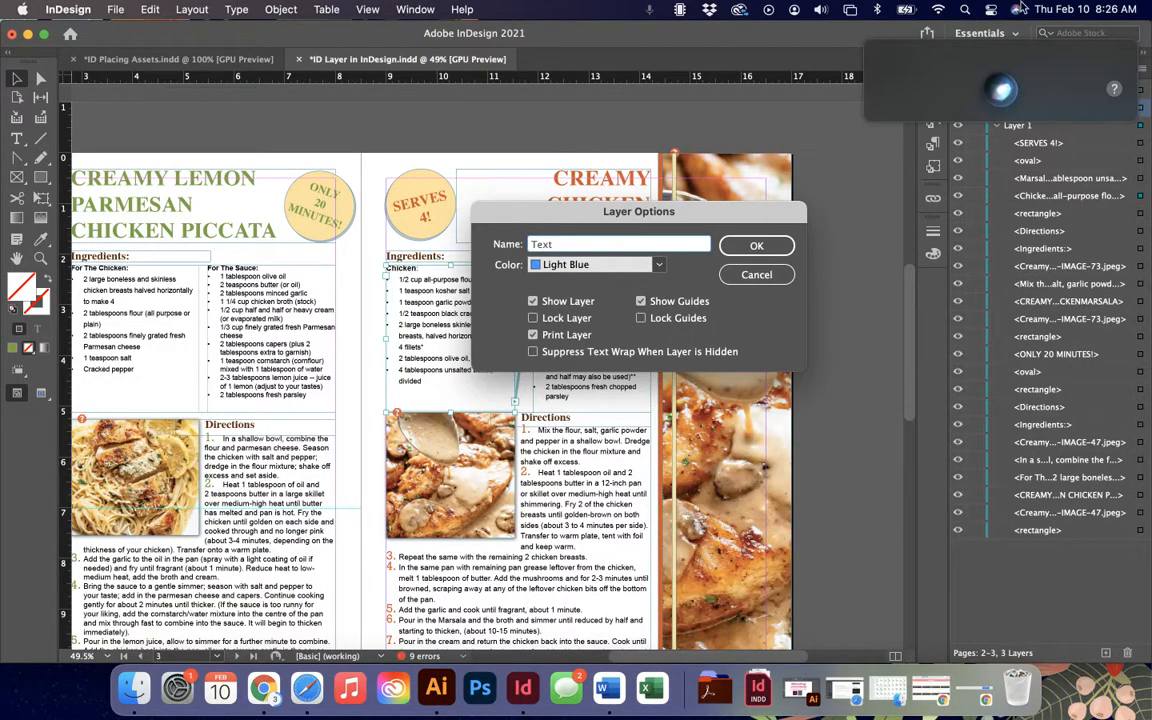
left_click(867, 42)
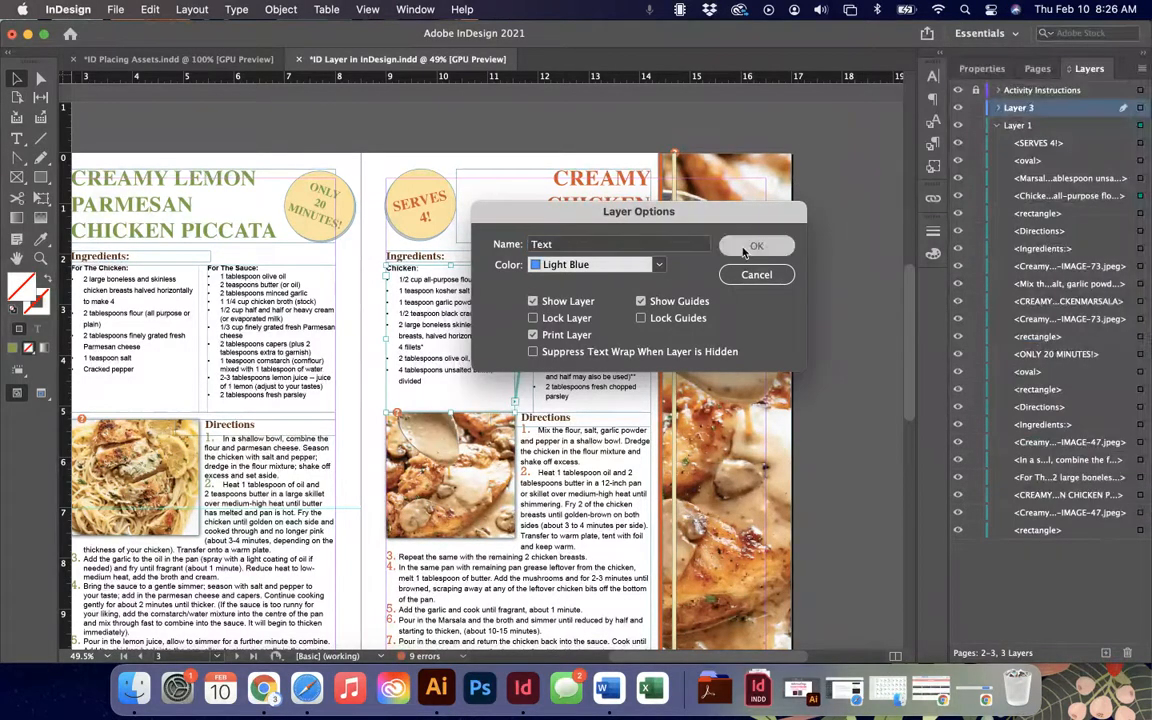
left_click(756, 245)
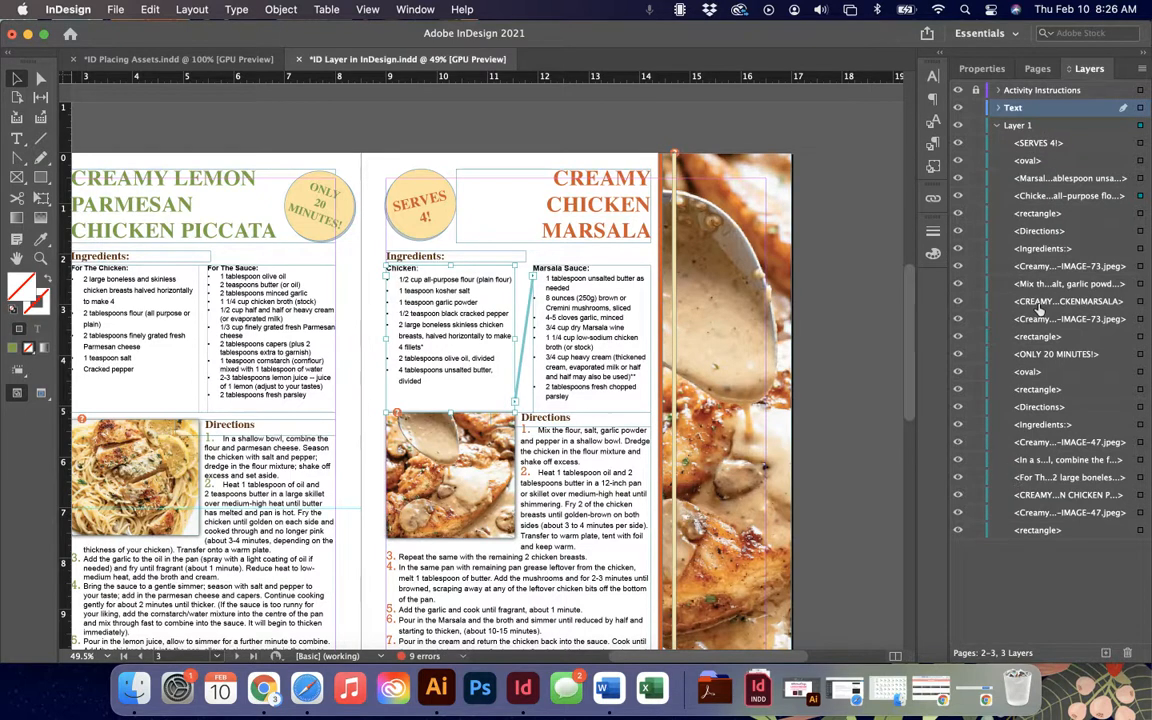
Step: Move the Marsala Sauce and Chicken ingredient text frames from Layer 1 into the Text layer
left_click(1066, 178)
left_click(1072, 196, "shift")
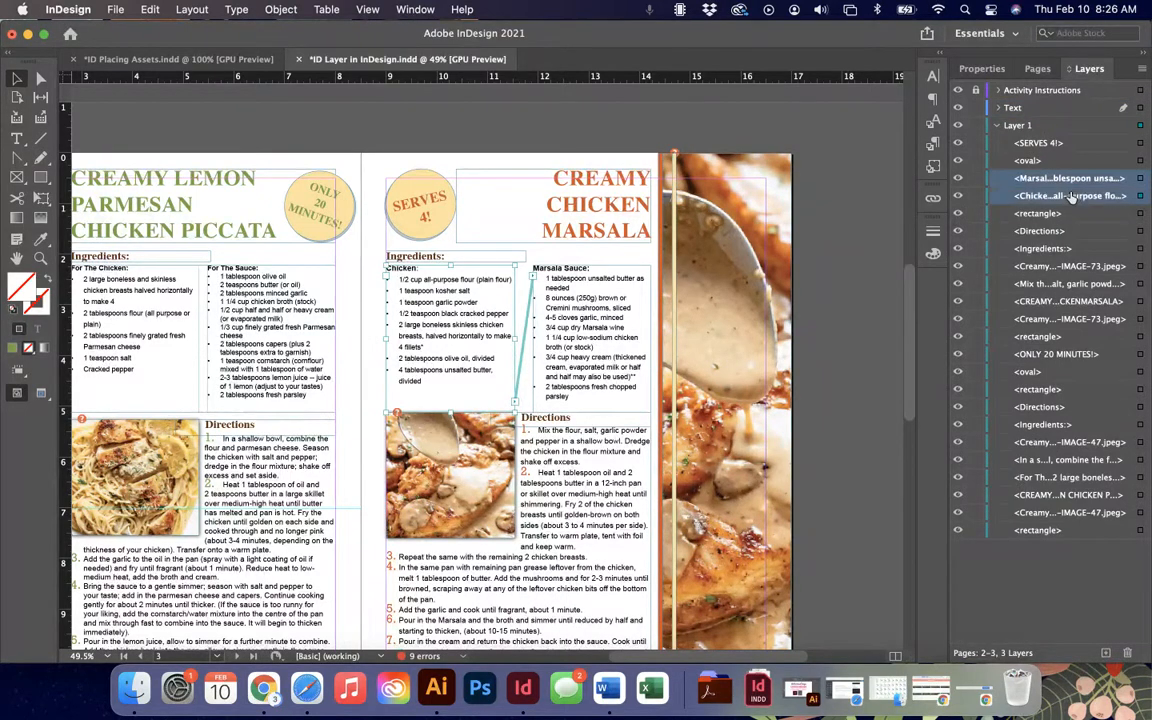
left_click_drag(1067, 195, 1014, 109)
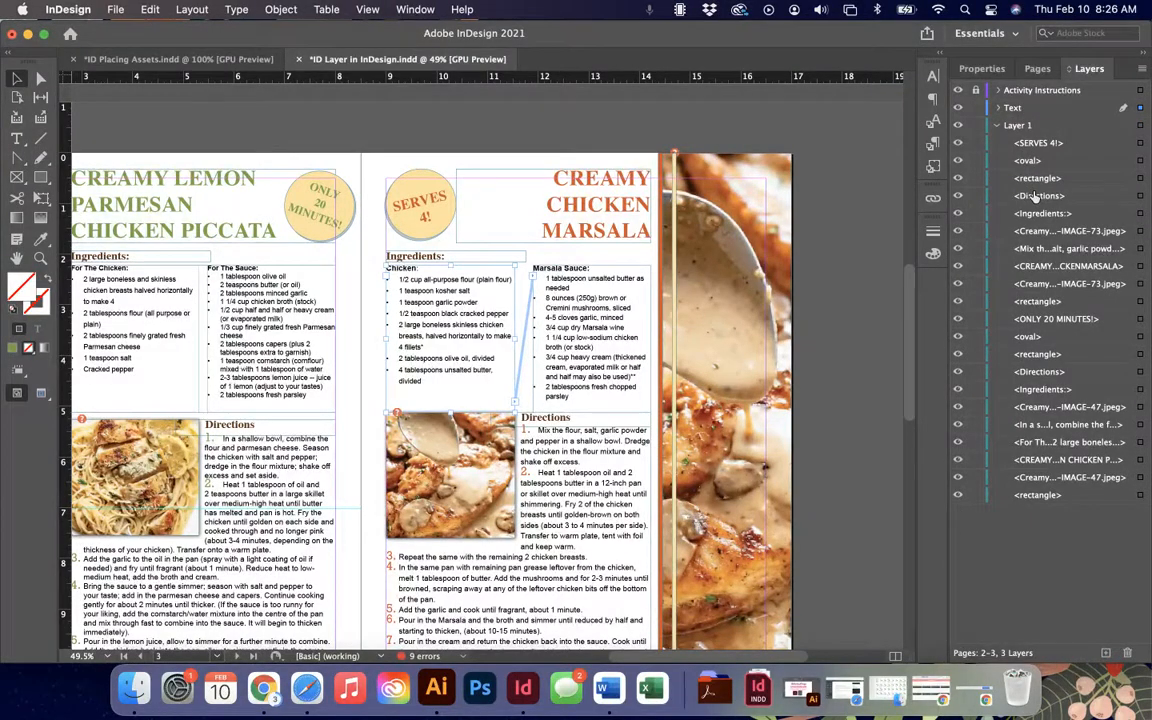
Step: Move the Marsala title, its directions text and both IMAGE-73.jpeg images into the Text layer, and check that layer's contents
left_click(1052, 231)
left_click(1055, 248, "shift")
left_click(1057, 266, "shift")
left_click(1057, 284, "shift")
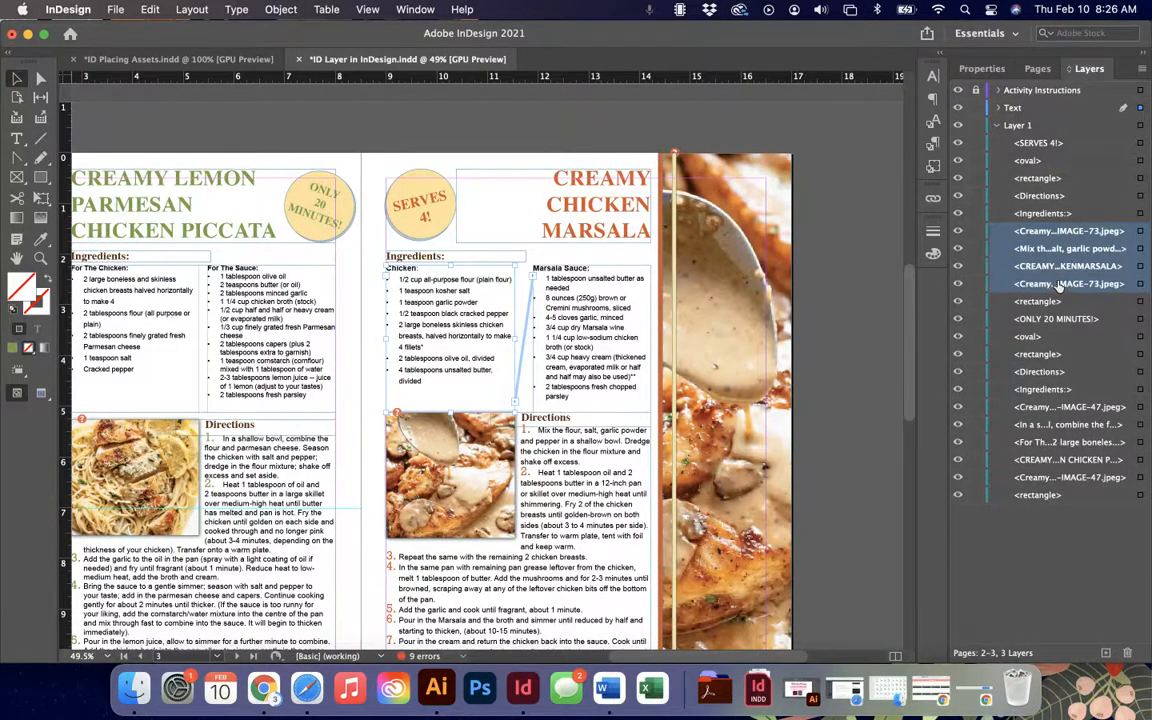
left_click_drag(1057, 235, 1031, 113)
left_click(1000, 108)
left_click(1000, 108)
left_click(999, 108)
left_click(999, 108)
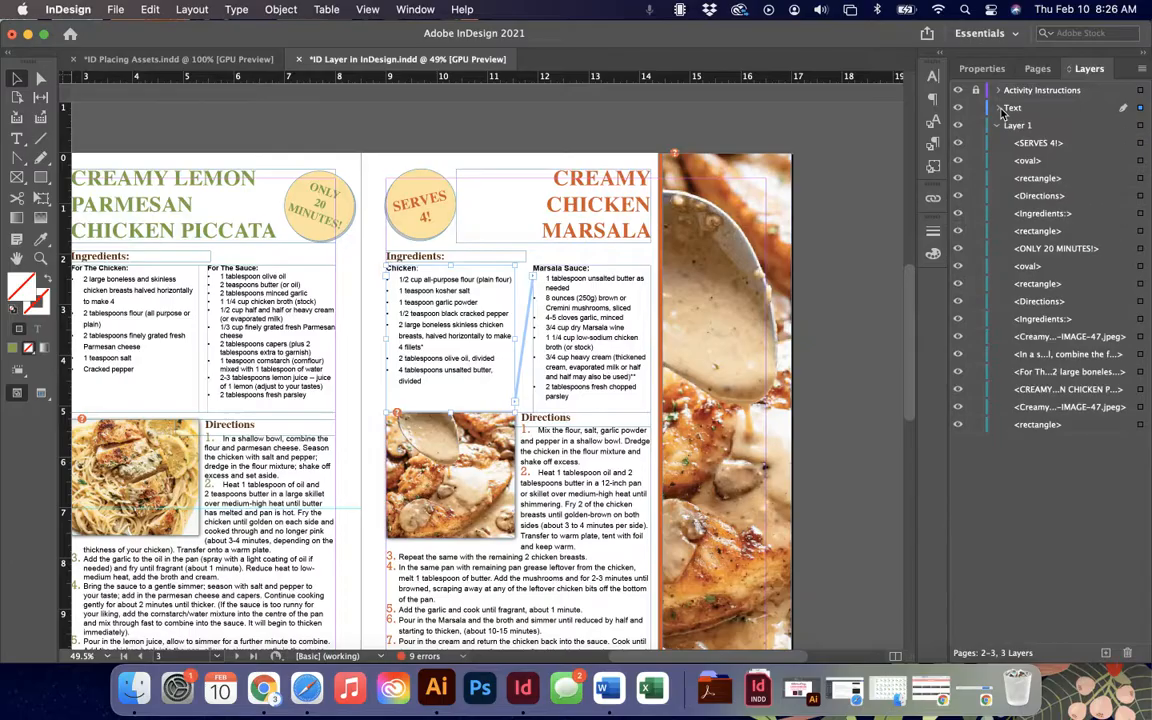
Step: Go to the cookie recipe spread on pages 4-5 and select an ingredients frame to list that spread's objects
left_click(1040, 250)
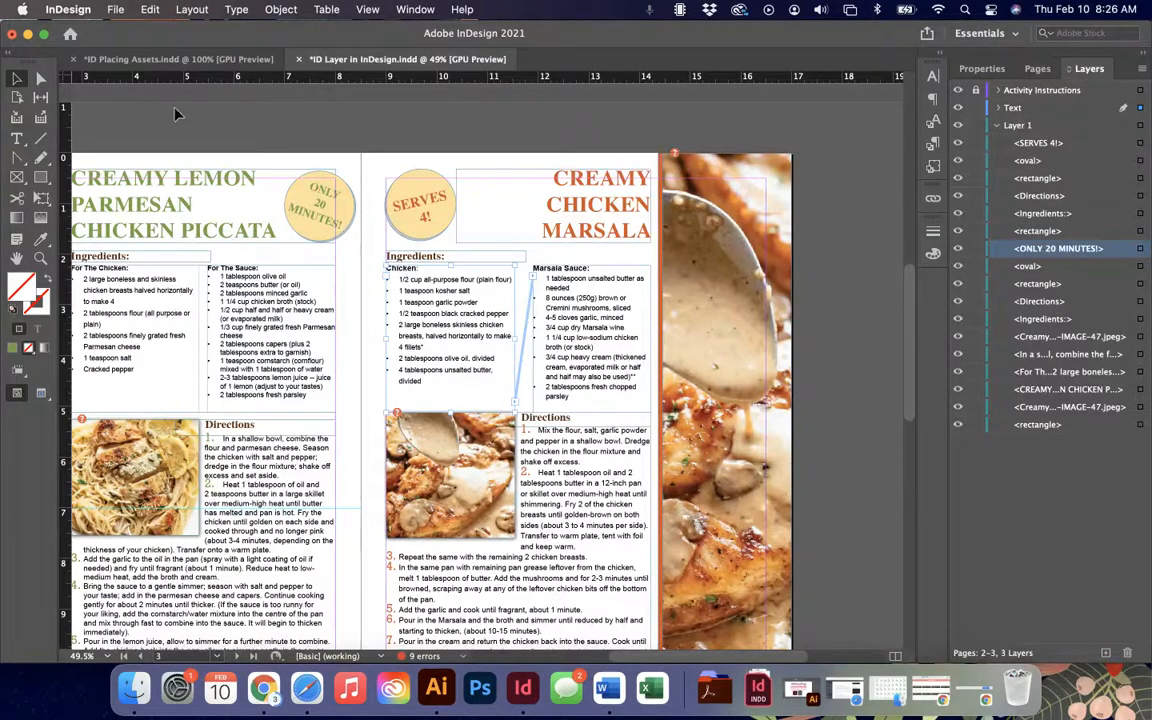
left_click_drag(905, 292, 912, 96)
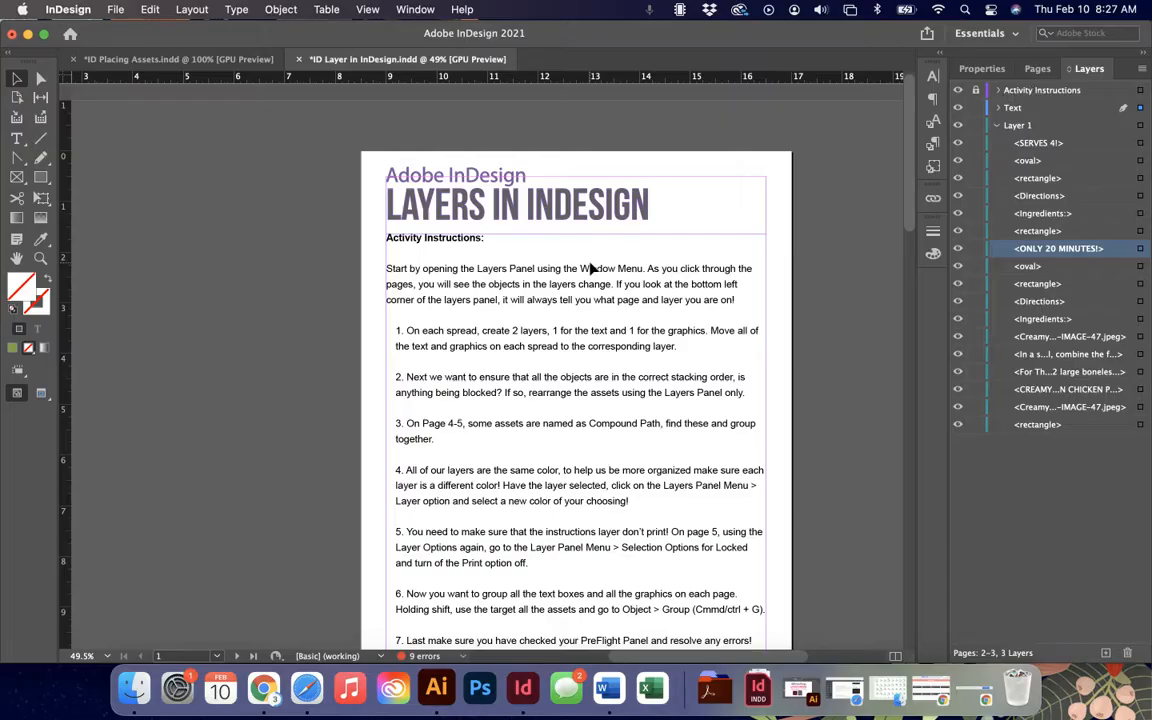
scroll(592, 268, "down", 15)
scroll(592, 268, "down", 20)
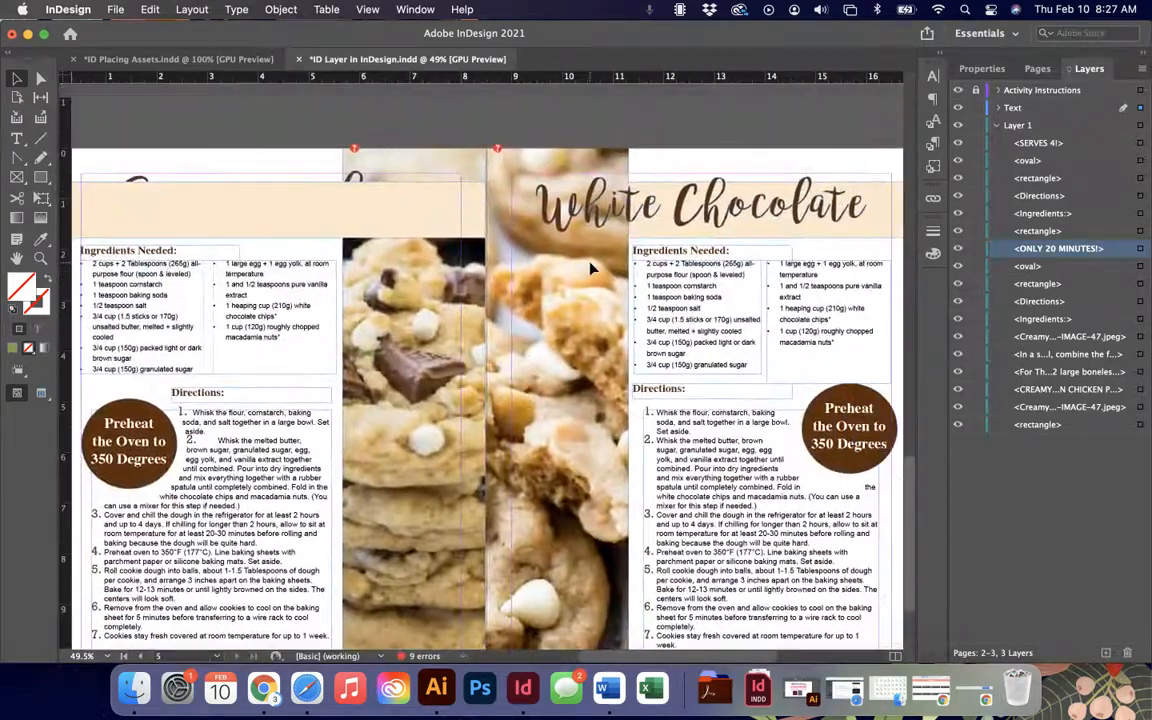
left_click(770, 326)
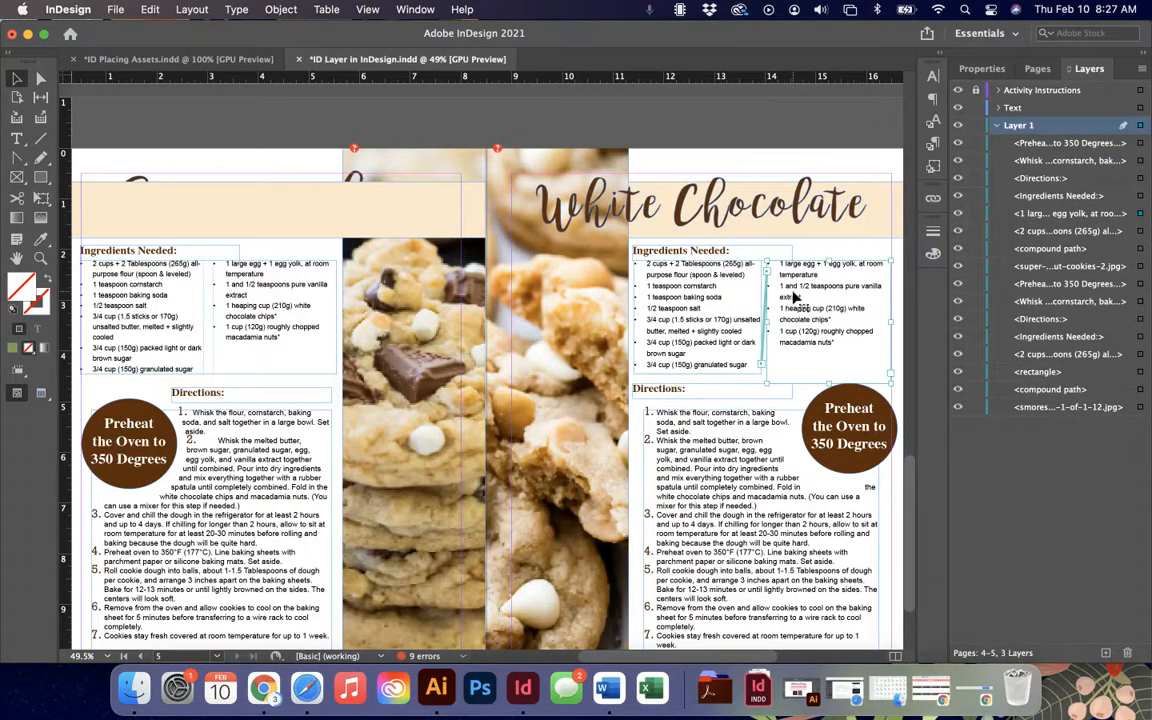
Step: Select the cream title band and page 5's Preheat the Oven circle, inspect the available Group commands, and deselect them
left_click(356, 203)
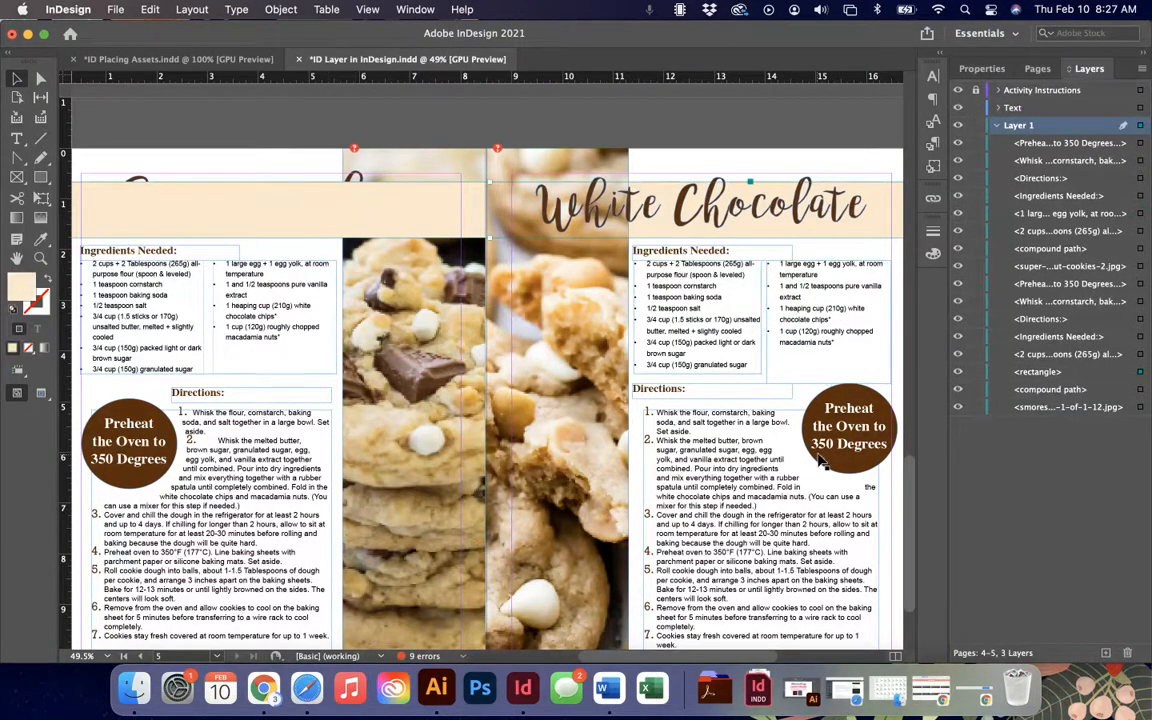
left_click(252, 8)
mouse_move(279, 9)
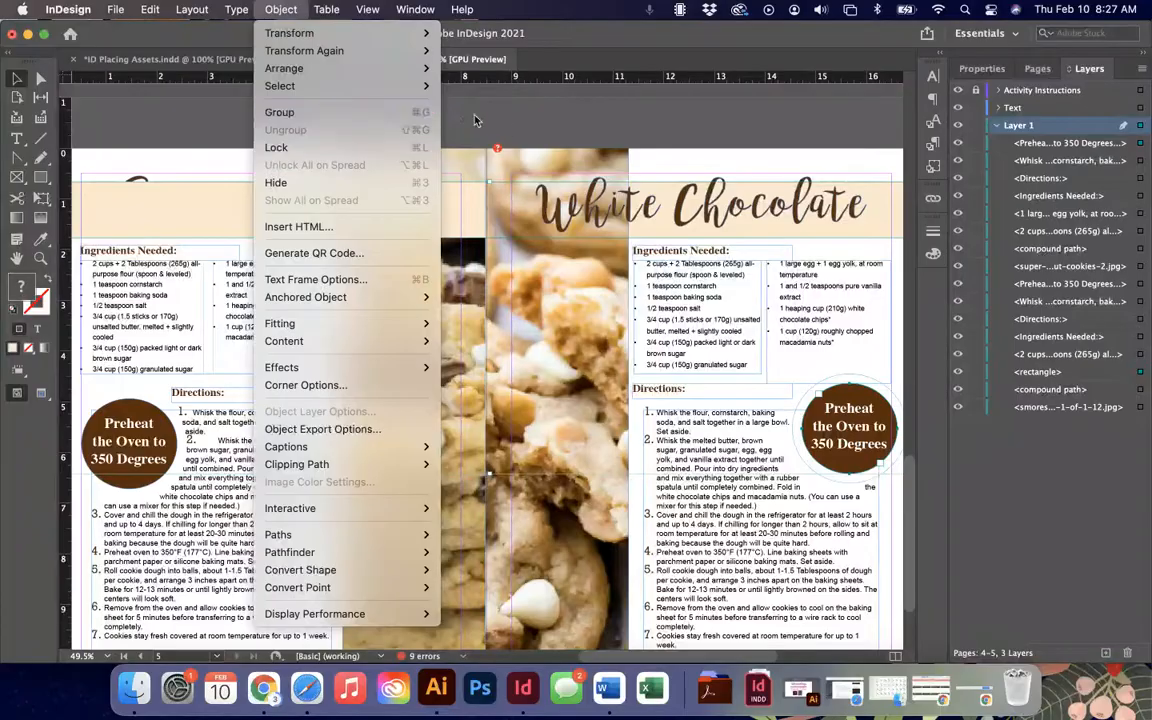
left_click(505, 128)
left_click(979, 71)
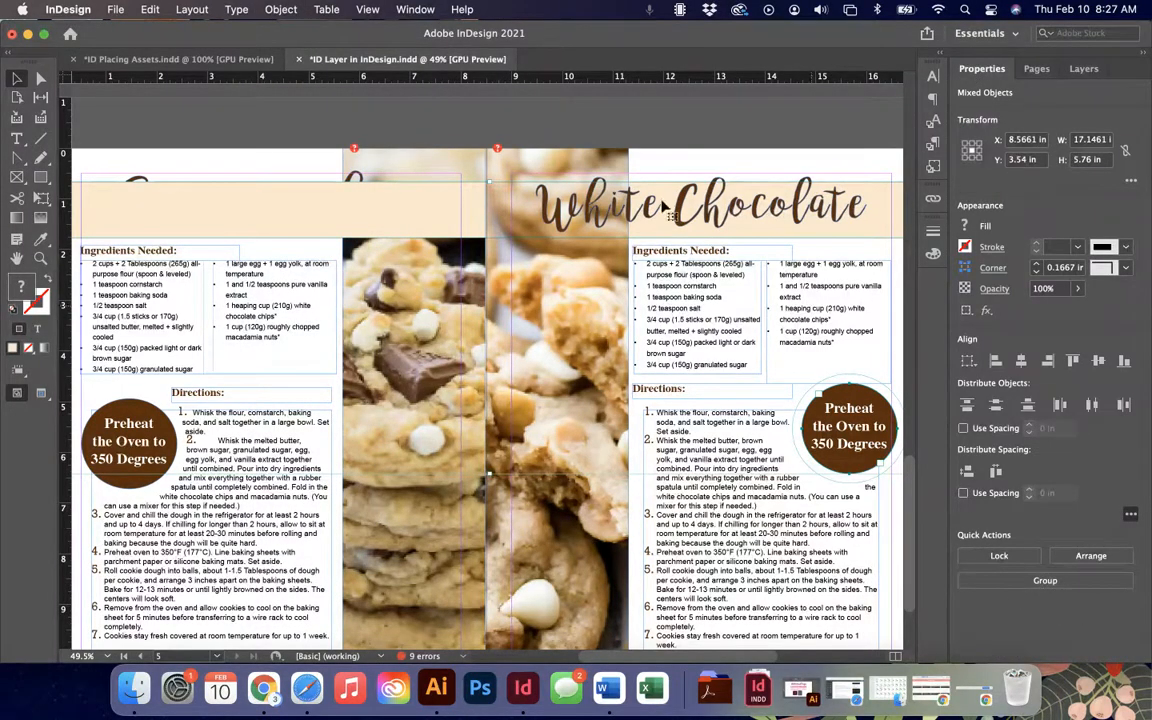
left_click(496, 104)
Step: Return to page 1 and review the activity instructions on compound paths, layer colors, printing, grouping and preflight
left_click(1043, 69)
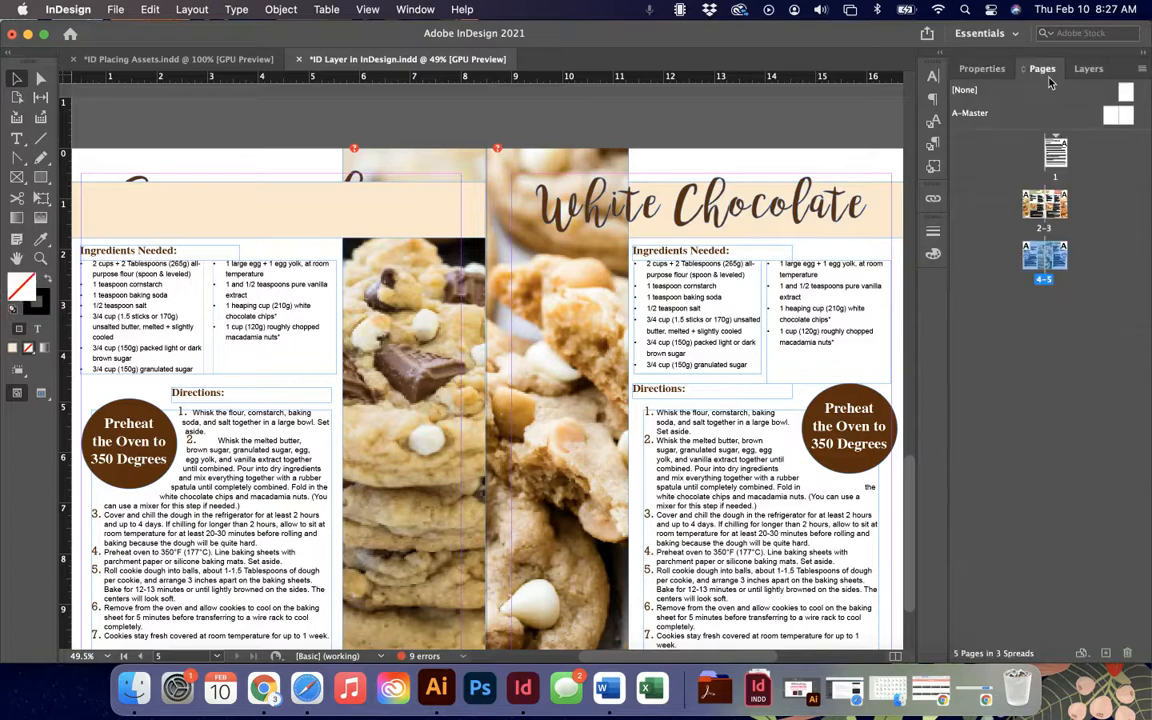
double_click(1055, 152)
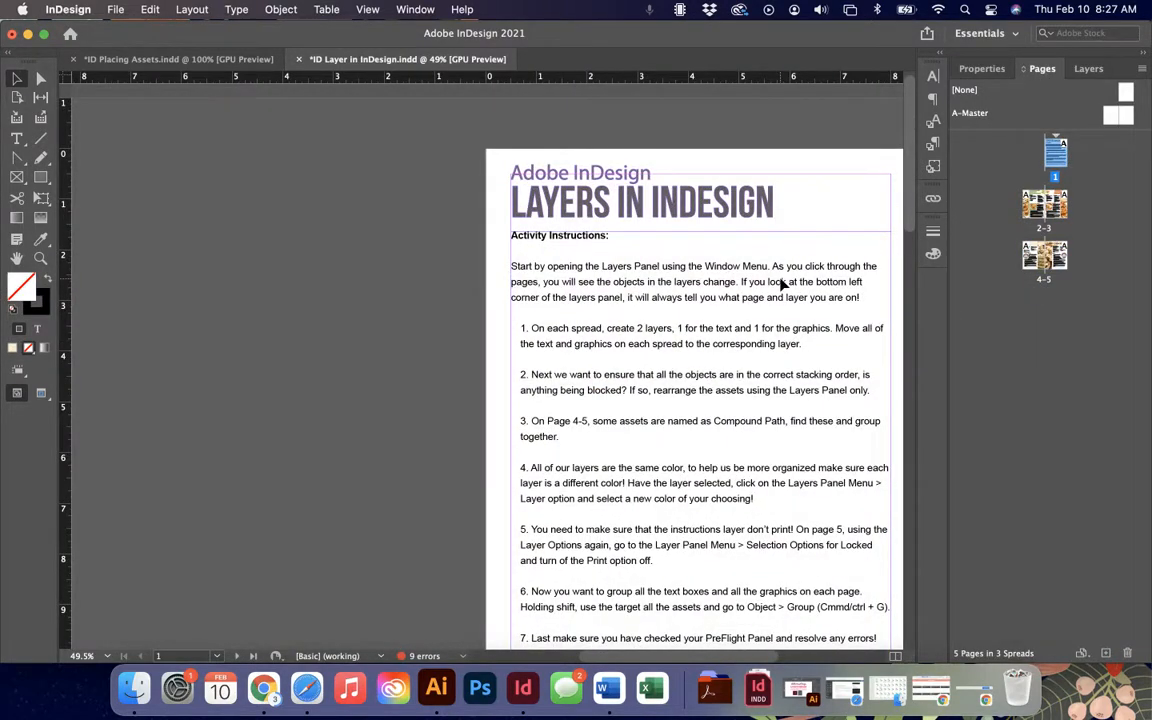
scroll(783, 285, "right", 5)
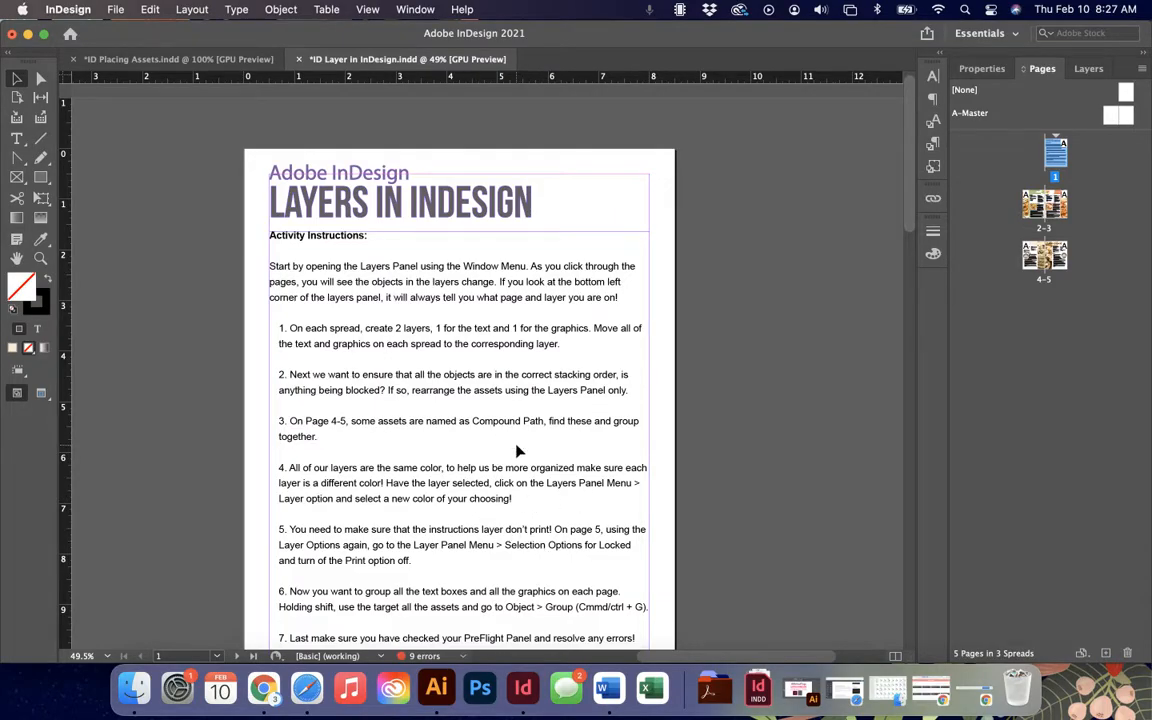
scroll(518, 451, "down", 1)
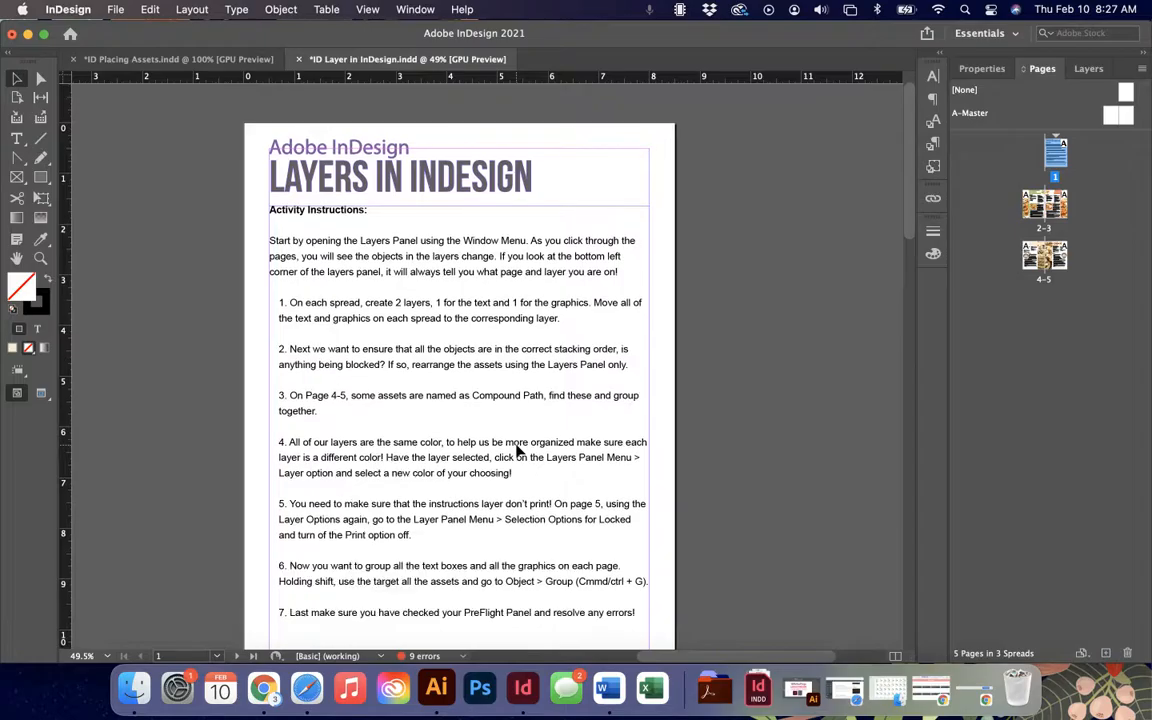
scroll(515, 448, "down", 1)
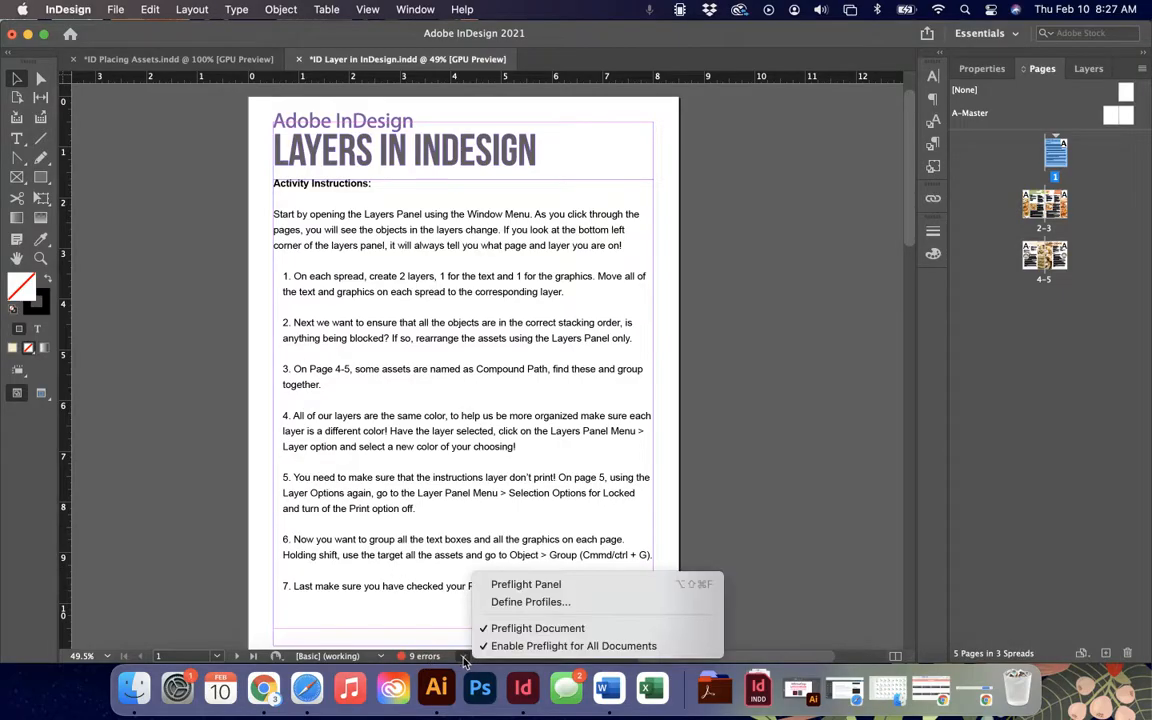
Step: Open the Preflight panel, examine its text and missing link errors, and close it
left_click(500, 585)
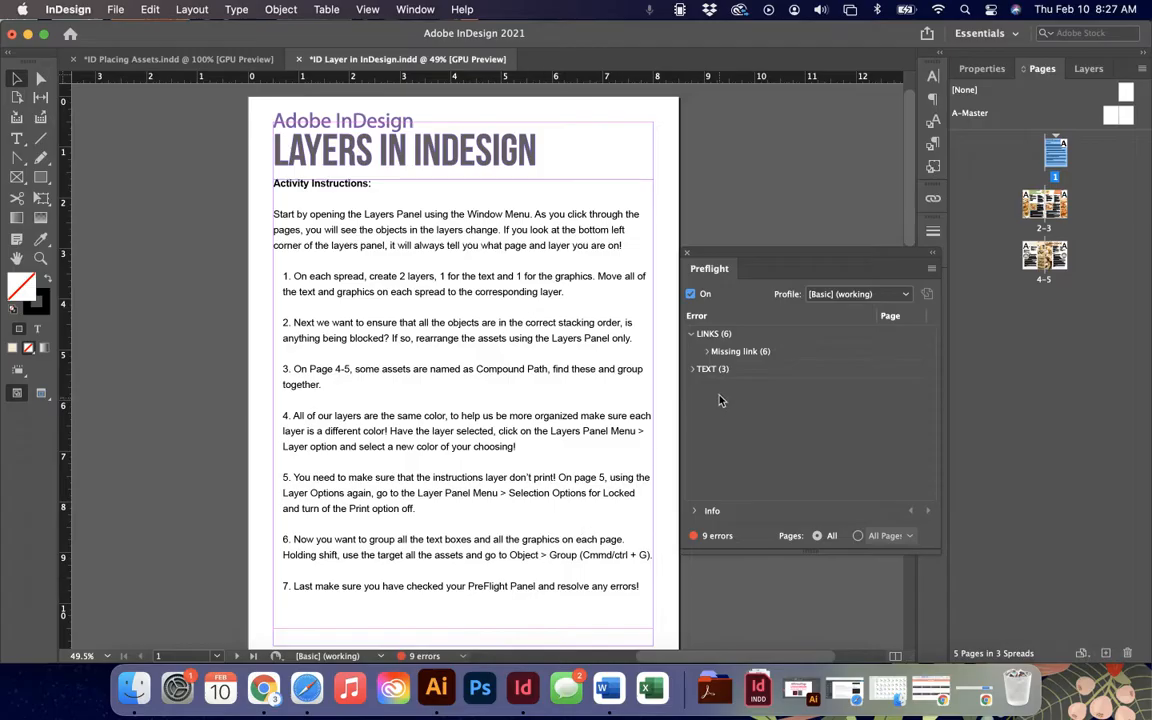
left_click(693, 370)
left_click(692, 369)
left_click(705, 352)
left_click(706, 352)
left_click(687, 253)
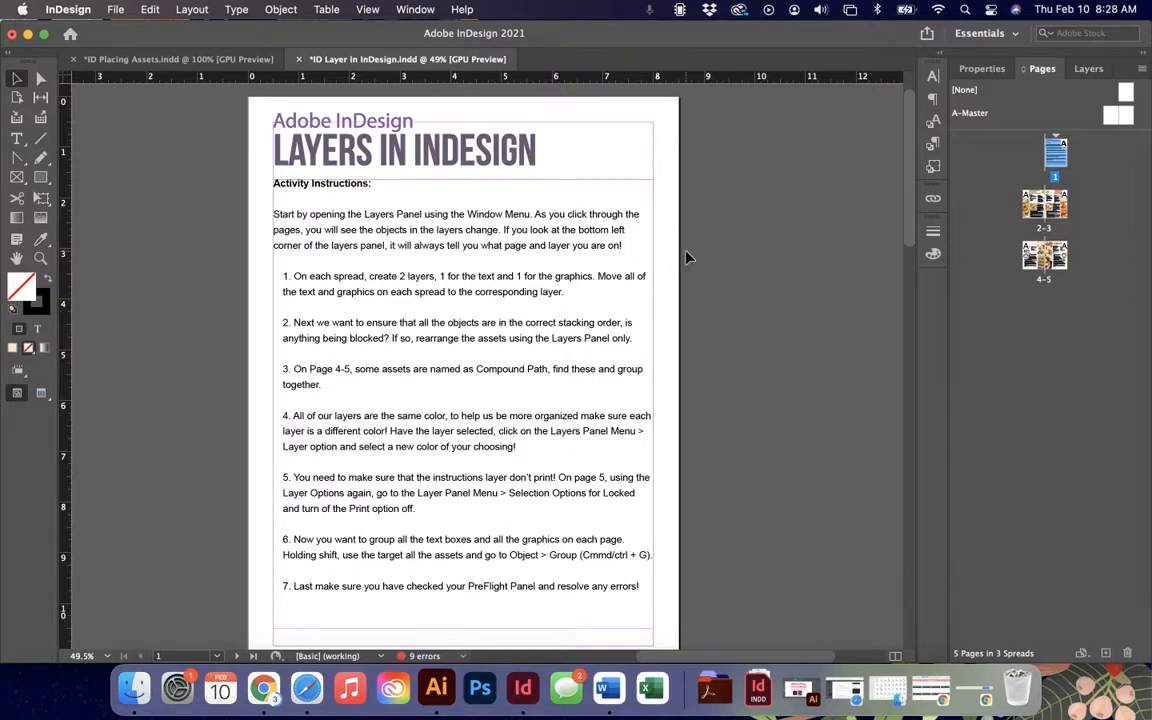